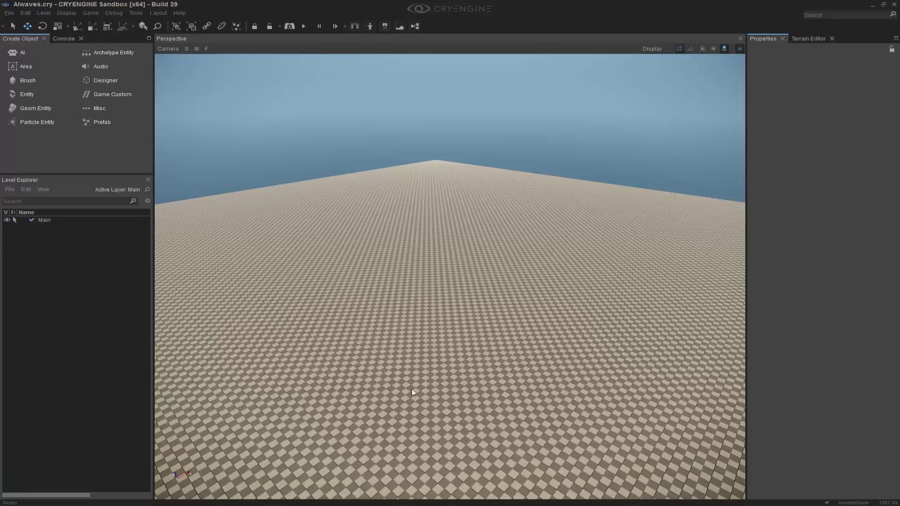
Start creating a Navigation Area object from the AI object types
right_click_drag(412, 389, 412, 412)
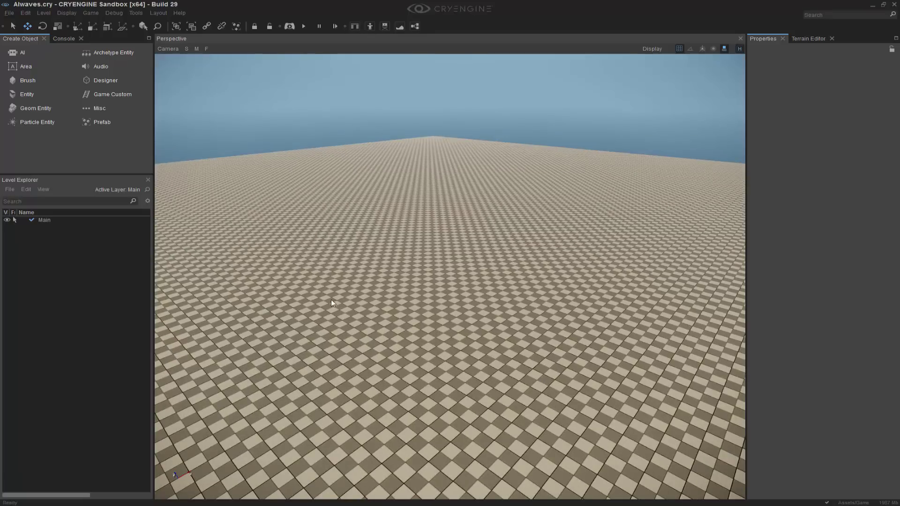
right_click_drag(401, 270, 401, 263)
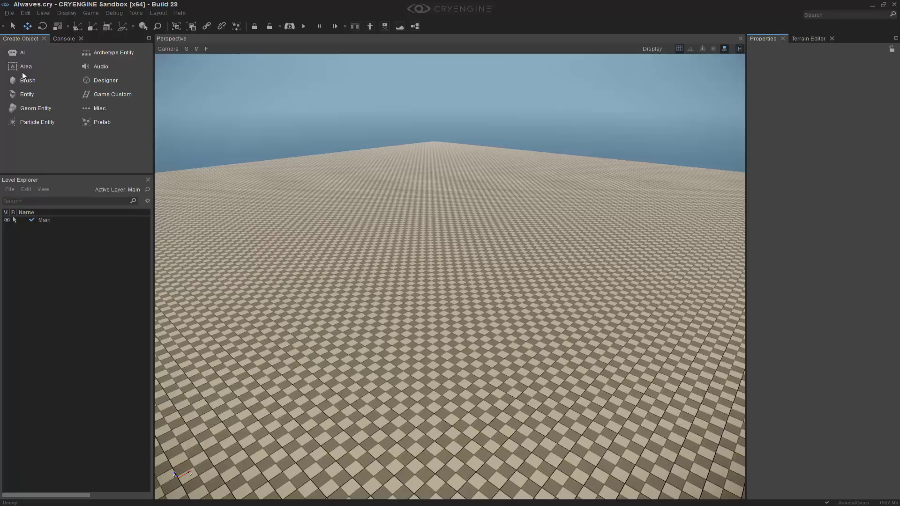
left_click(23, 53)
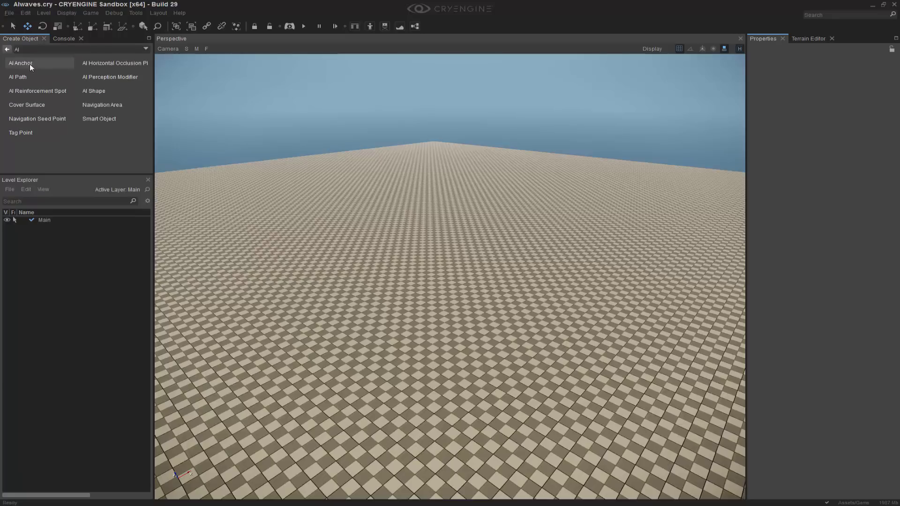
left_click(117, 107)
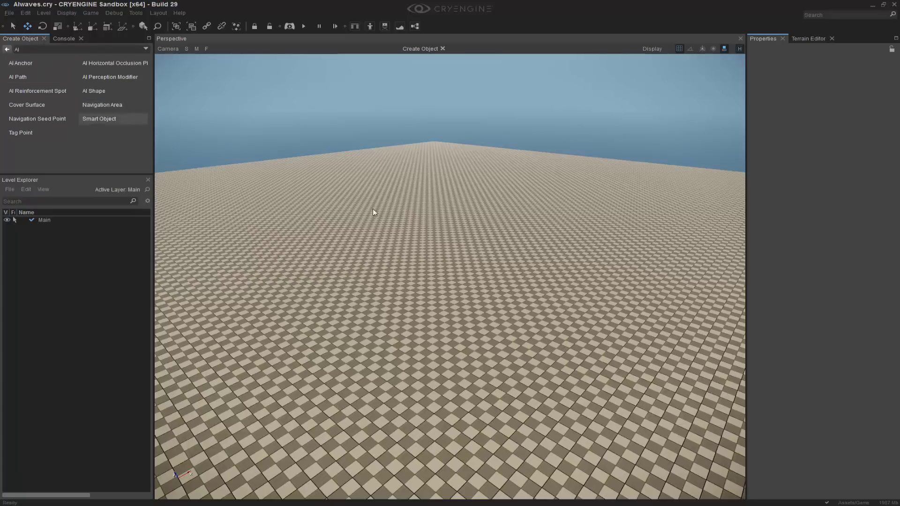
left_click(450, 255)
right_click_drag(451, 256, 451, 251)
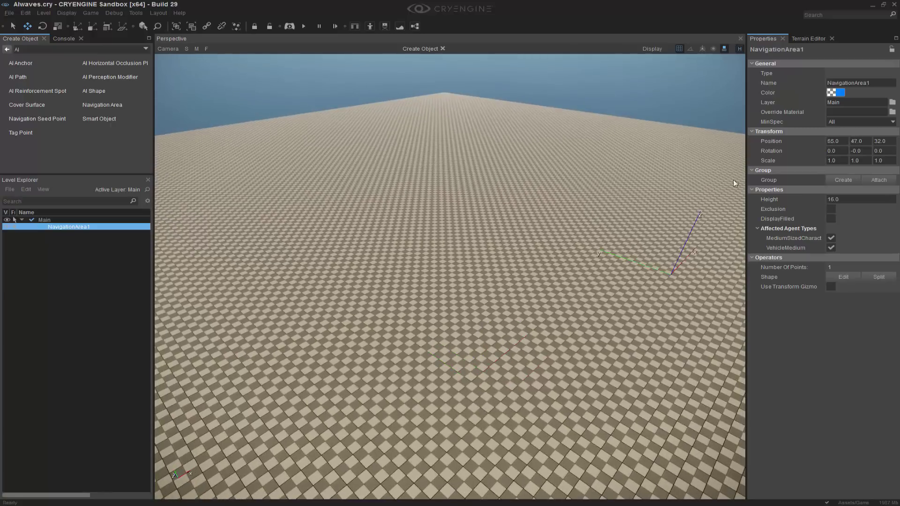
key("Escape")
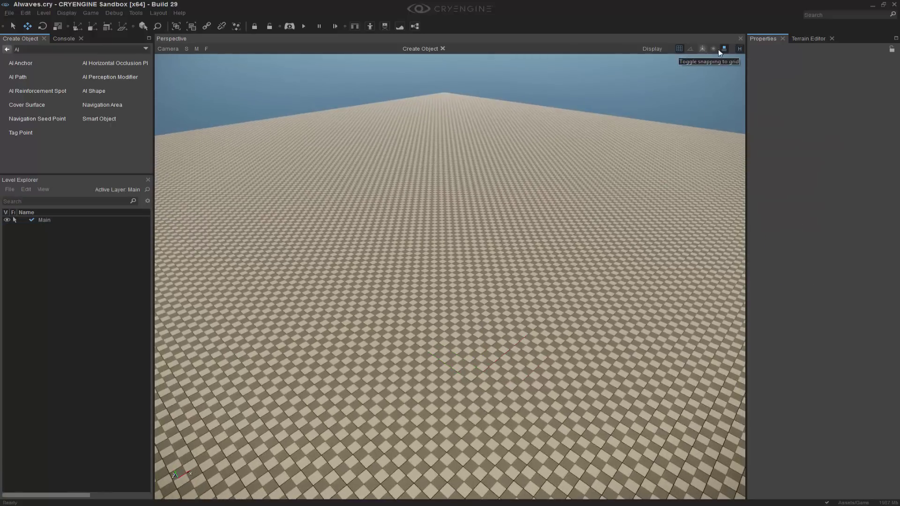
Draw a large four-cornered navigation area on the terrain, starting its first corner at about 39, 80, 32
right_click_drag(550, 153, 225, 262)
left_click(219, 261)
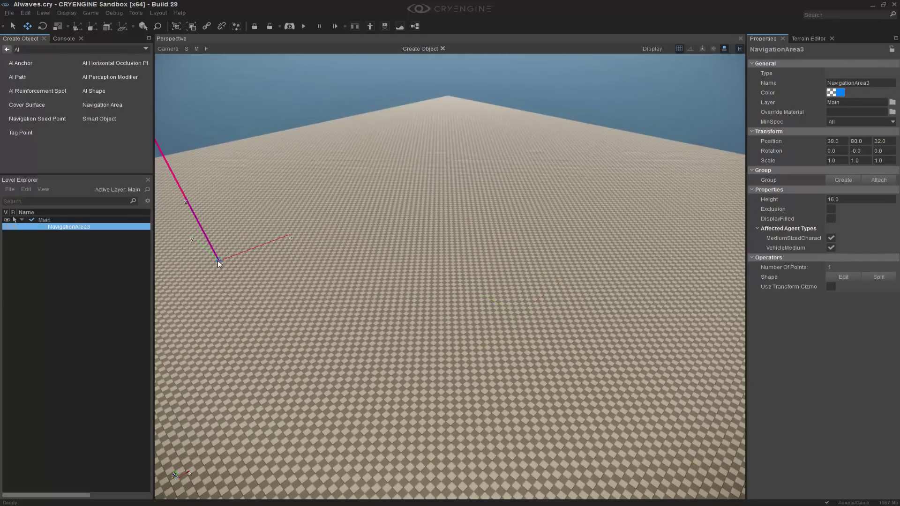
left_click(474, 165)
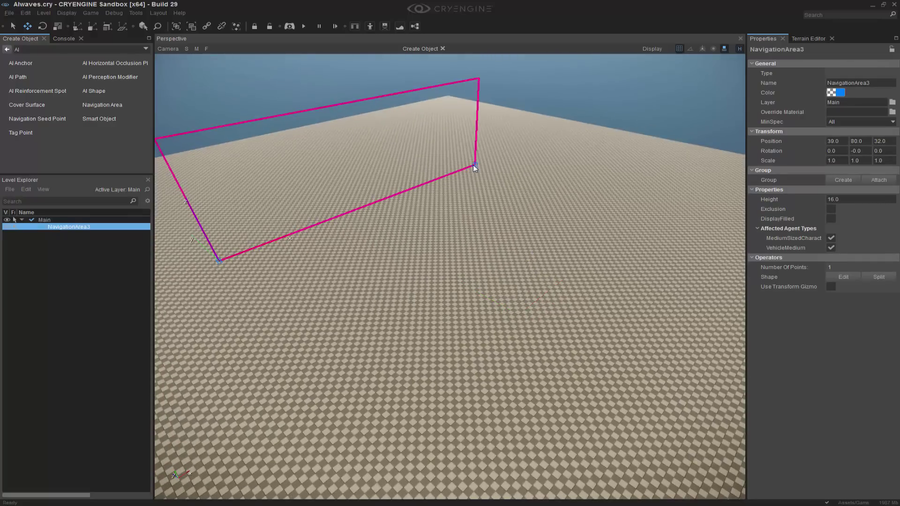
left_click(709, 266)
double_click(412, 473)
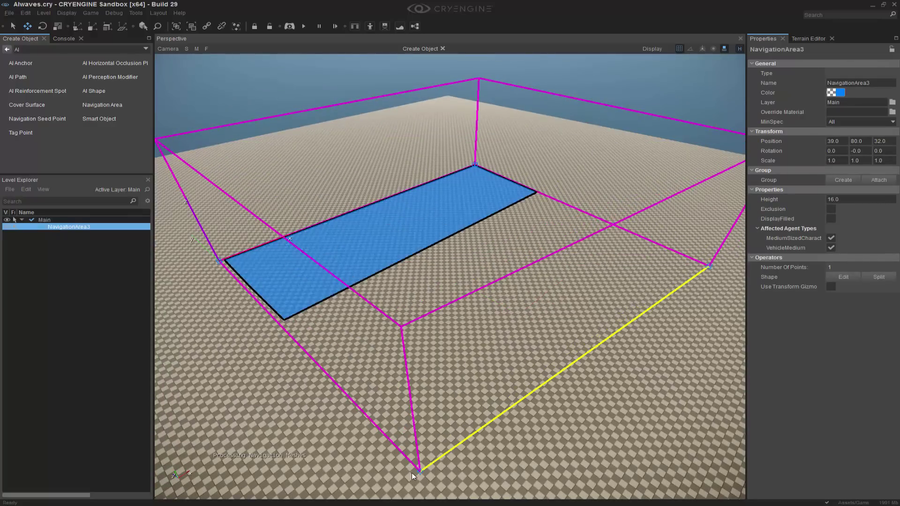
right_click_drag(412, 472, 469, 408)
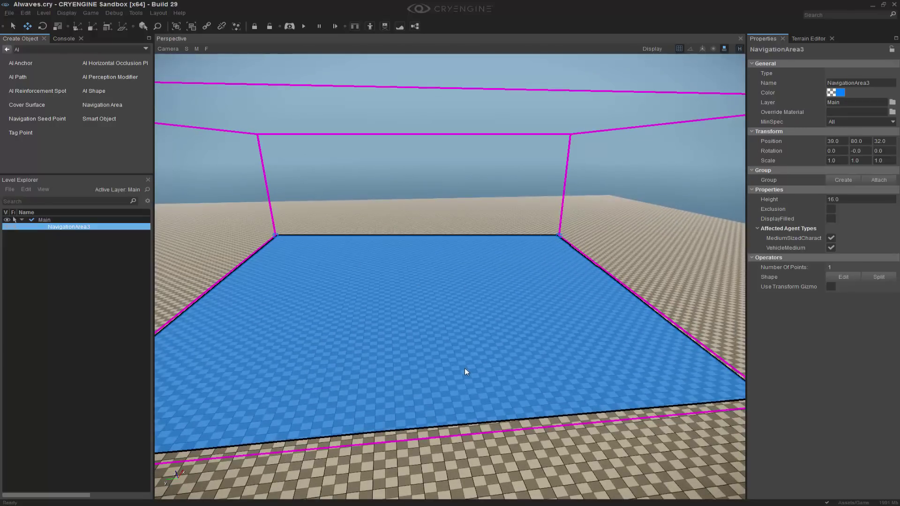
Check which debug agent type is used for the navigation mesh display, and deselect the navigation area
left_click(114, 13)
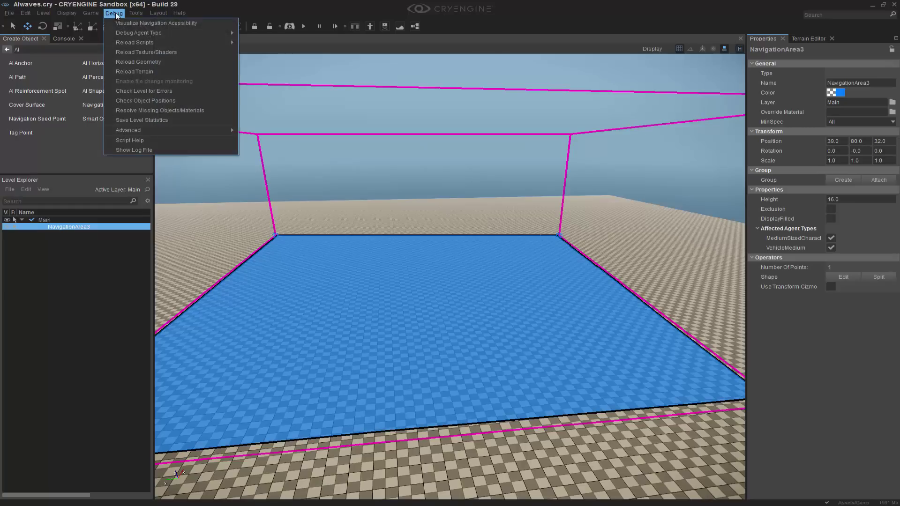
mouse_move(209, 35)
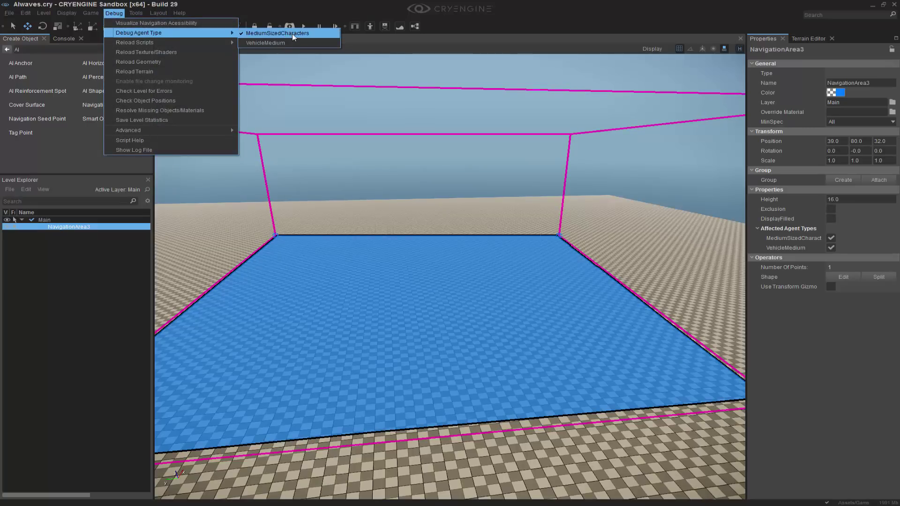
left_click(524, 189)
left_click(524, 189)
right_click_drag(524, 189, 629, 352)
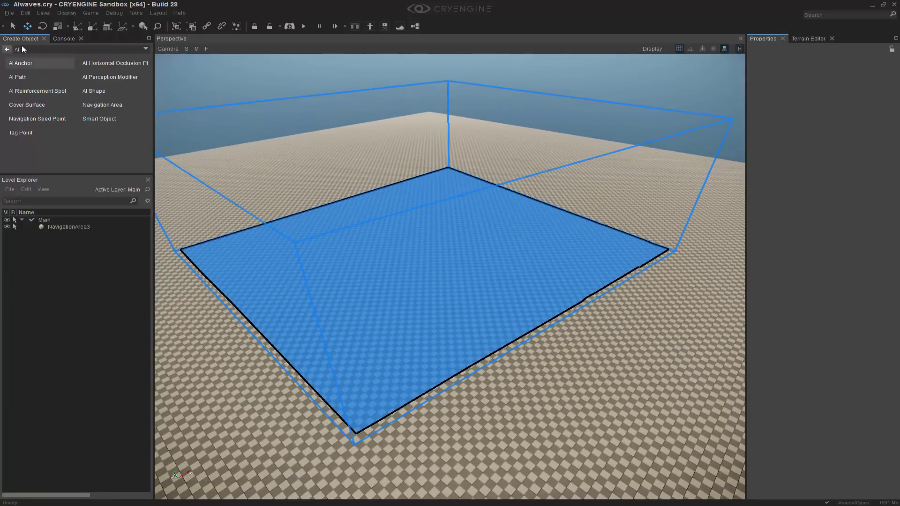
Place a Human AI character entity inside the navigation area at about 66, 52, 32
left_click(7, 49)
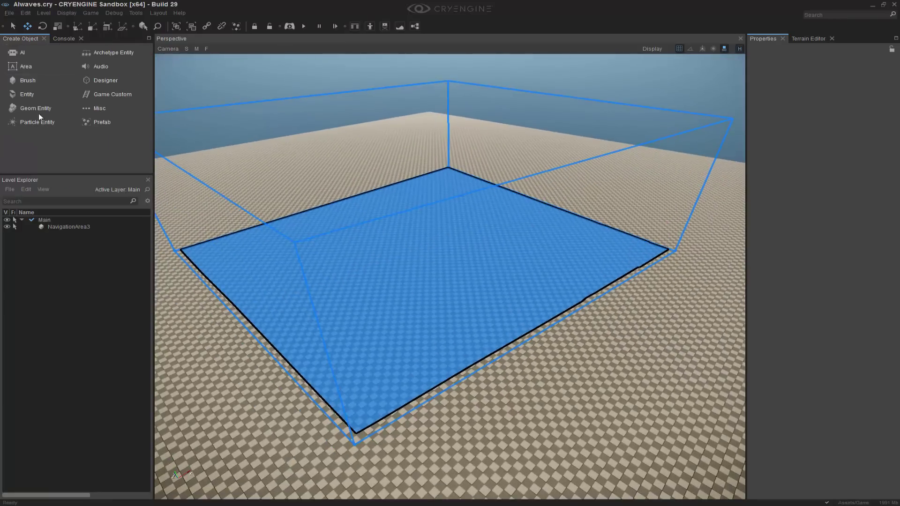
left_click(14, 94)
double_click(15, 78)
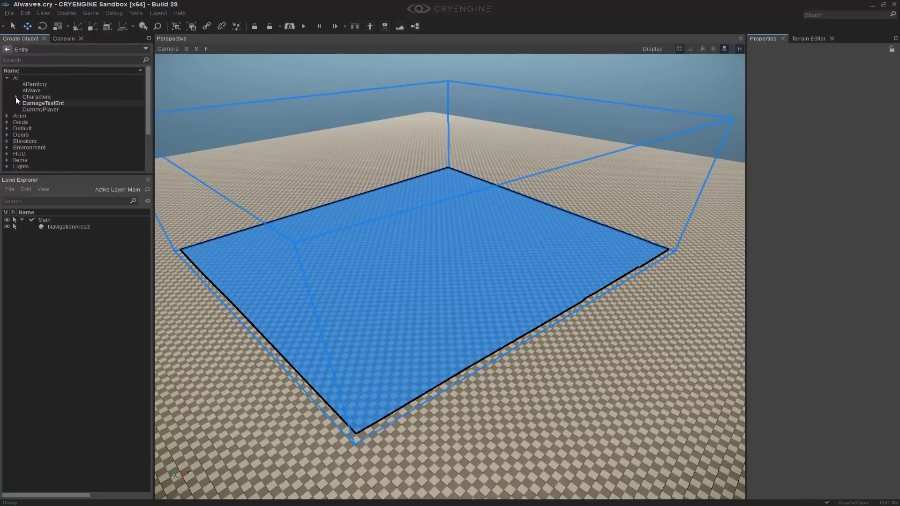
left_click(16, 98)
left_click(44, 103)
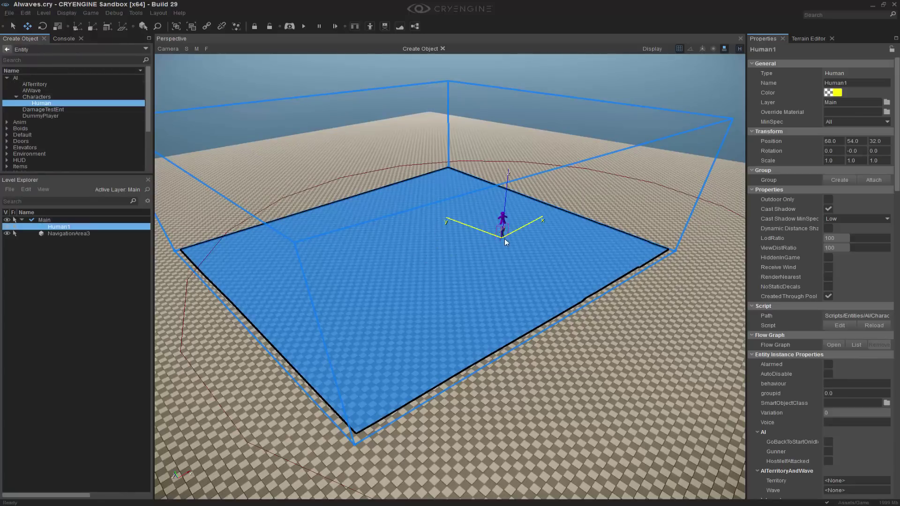
left_click(506, 242)
Run the AI/Physics simulation to watch the Human move on the navigation mesh, and stop it again
scroll(573, 263, "up", 5)
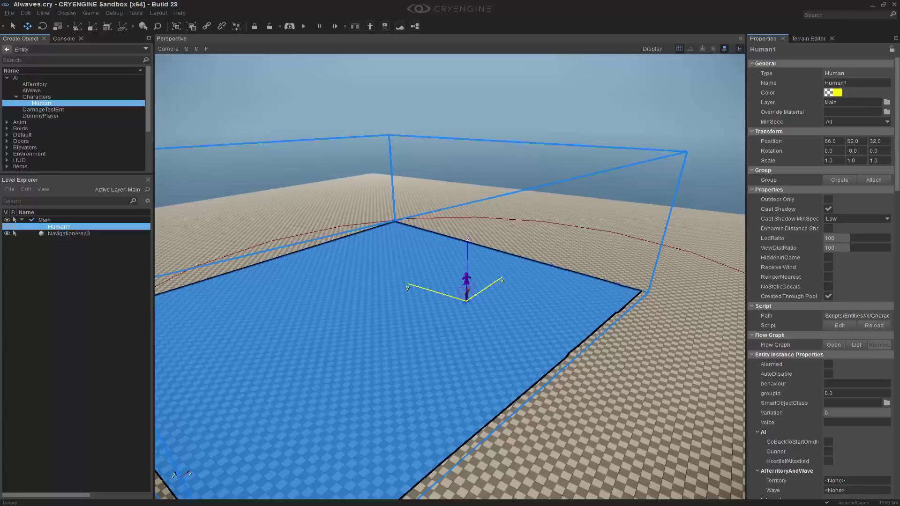
scroll(519, 271, "up", 5)
left_click(301, 26)
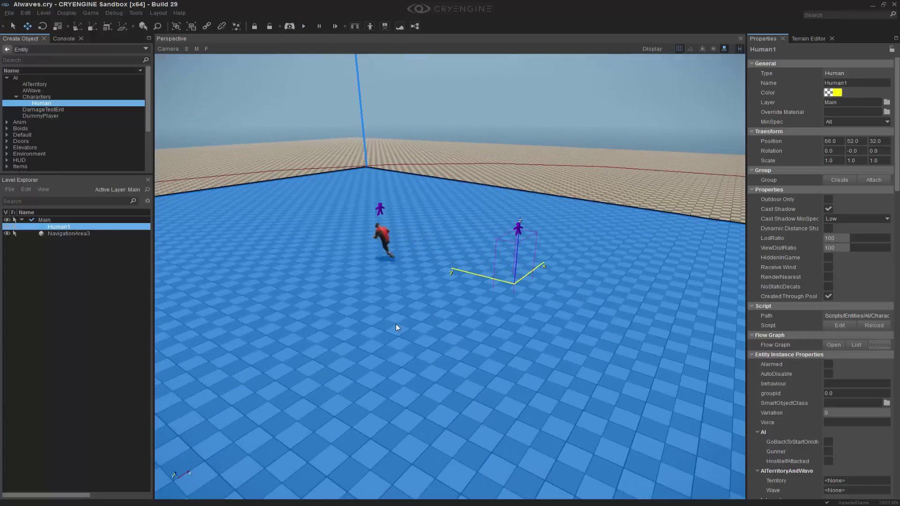
key("a")
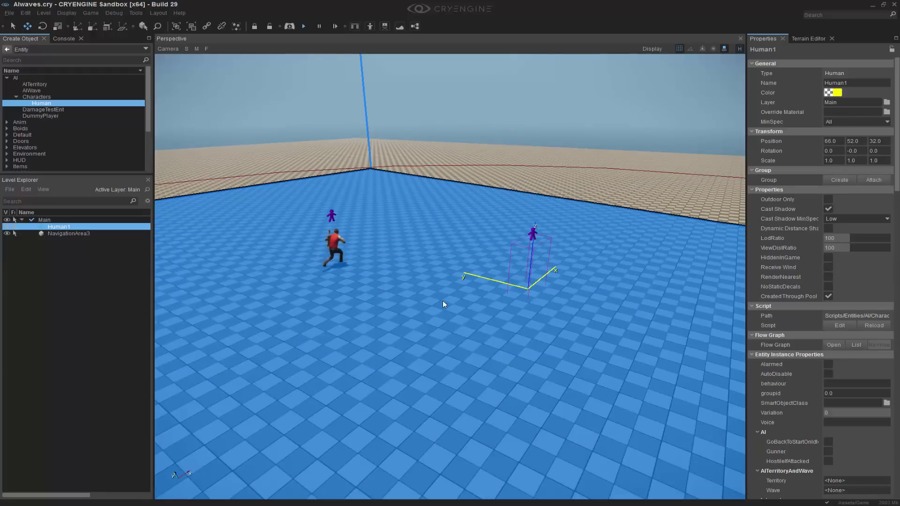
key("s")
right_click_drag(440, 305, 451, 274)
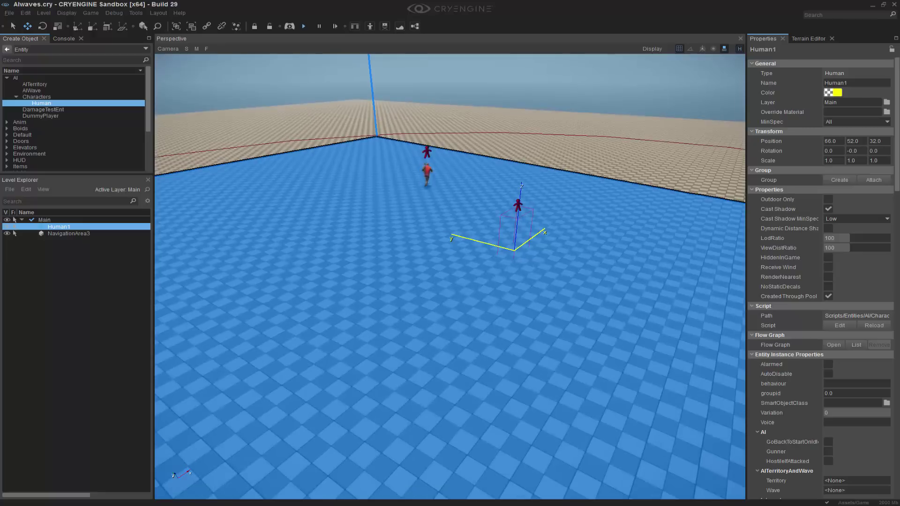
left_click(303, 27)
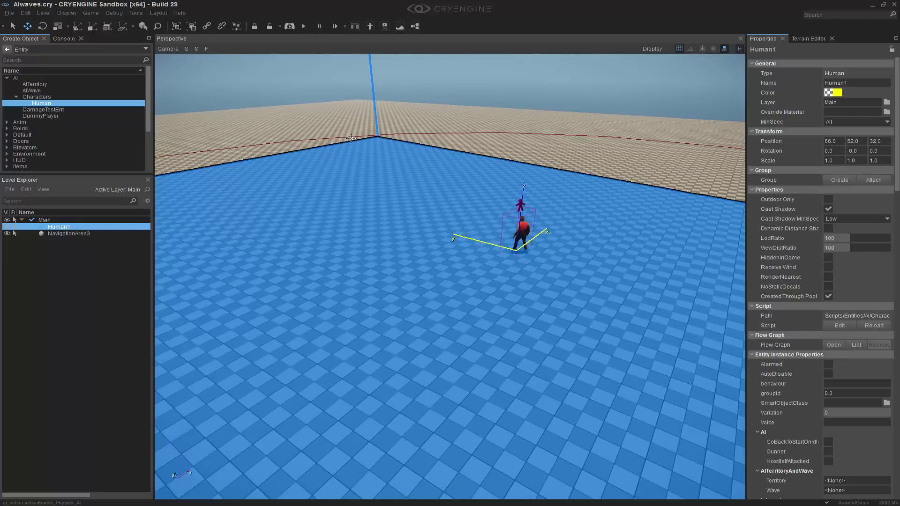
Create a flow graph for the Human in a group named wave_FG, and dock the Flow Graph window beside the Perspective view
left_click(521, 125)
scroll(523, 209, "down", 1)
left_click(510, 217)
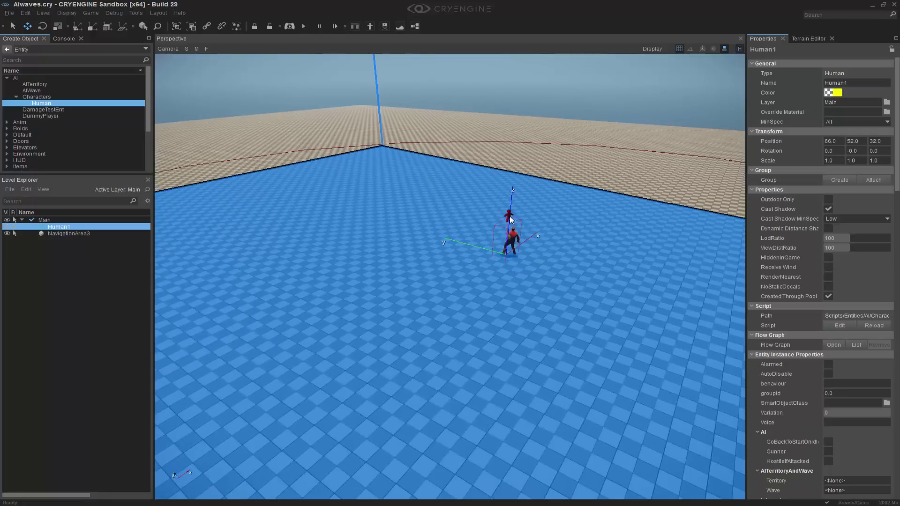
right_click(511, 217)
left_click(544, 222)
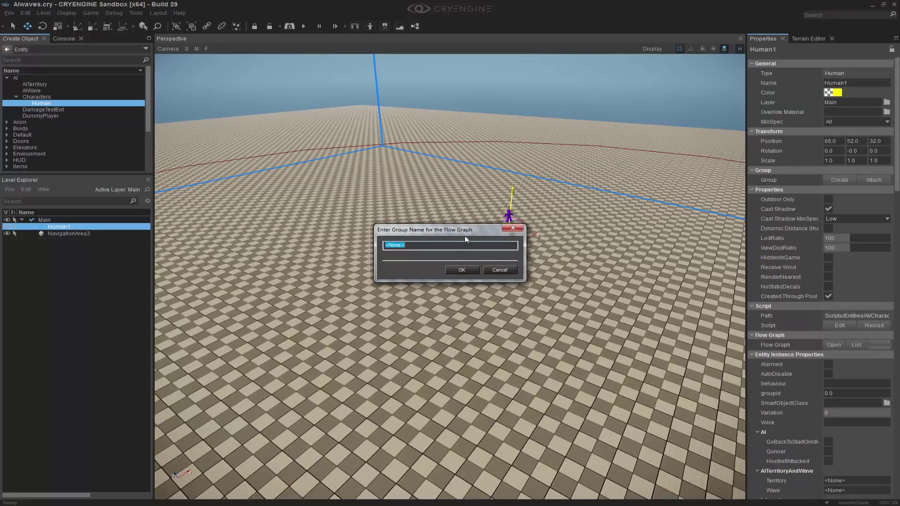
type("wave_FG")
left_click(461, 270)
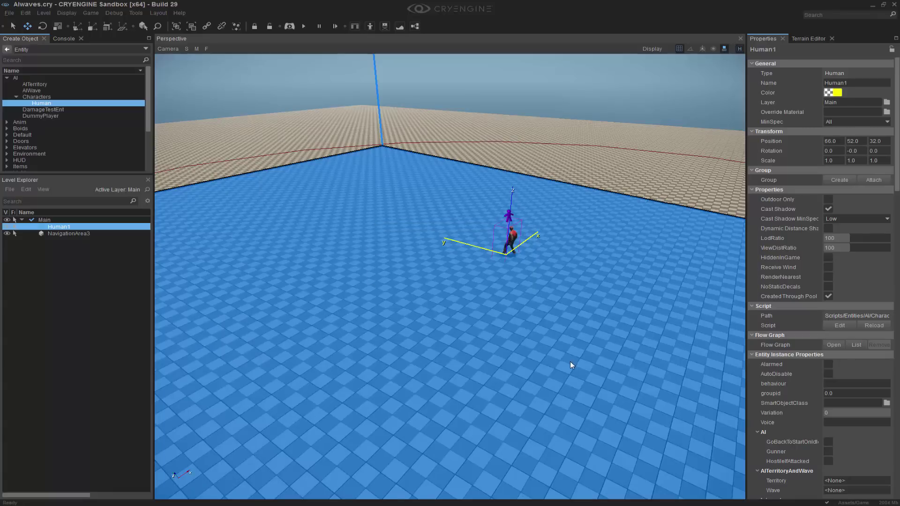
left_click(570, 362)
left_click_drag(404, 178, 452, 269)
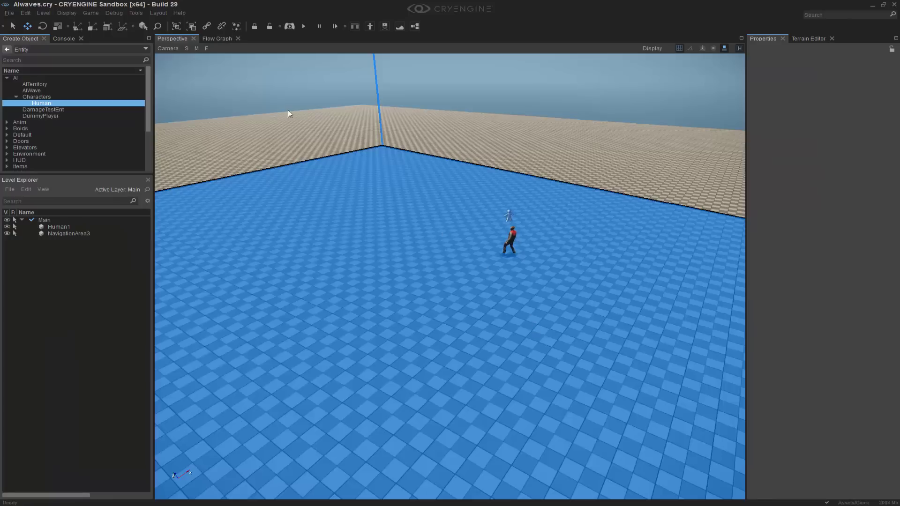
Place an AITerritory entity inside the navigation area at about 52, 59, 32
scroll(439, 247, "down", 5)
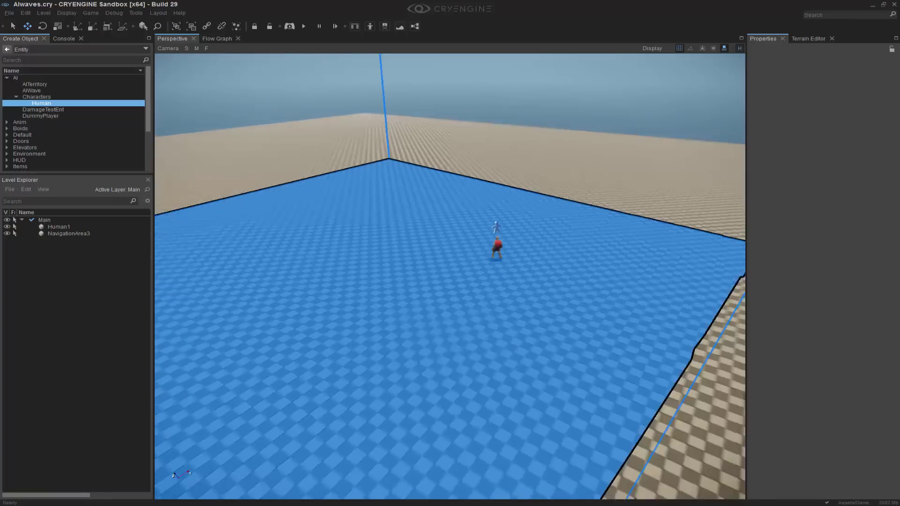
right_click_drag(660, 371, 655, 365)
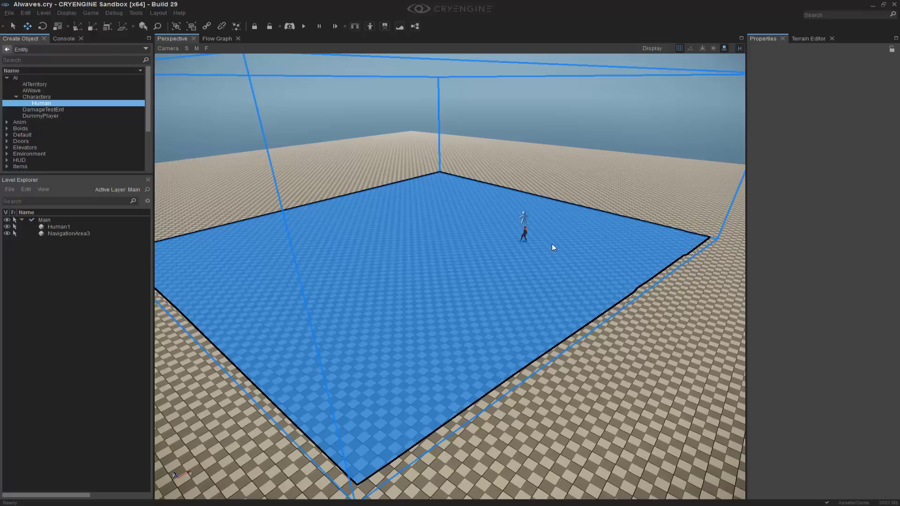
left_click(35, 84)
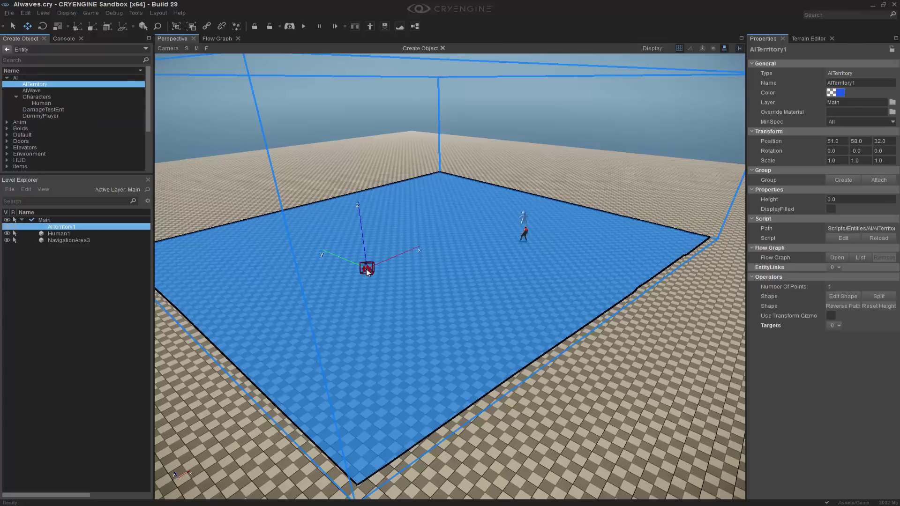
left_click(367, 267)
right_click_drag(469, 333, 474, 338)
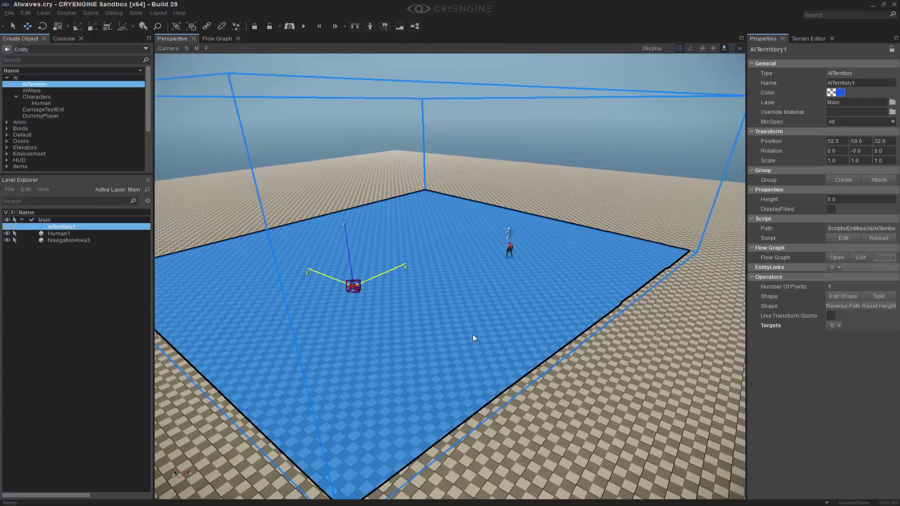
left_click(474, 338)
Place an AIWave entity at about 61, 58, 32 between the territory and the Human, and rename it 1_wave
left_click(31, 90)
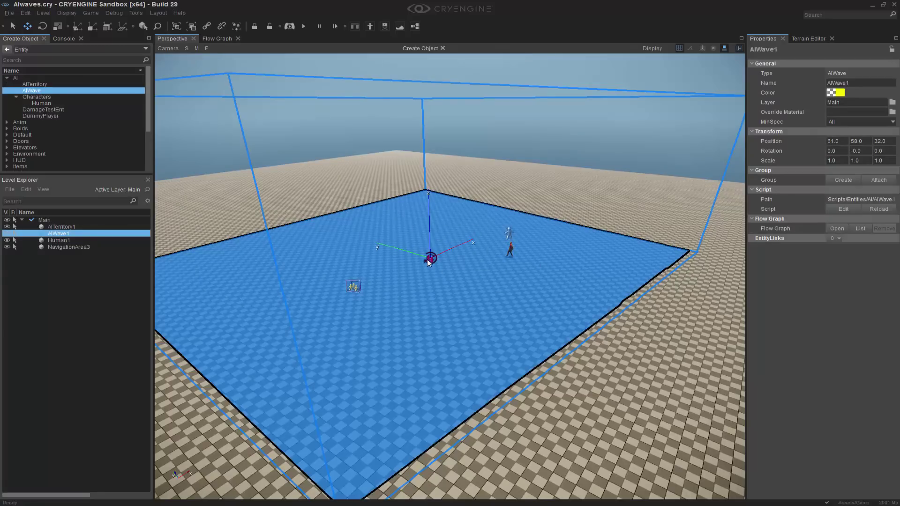
left_click(428, 263)
double_click(881, 83)
type("1_wave")
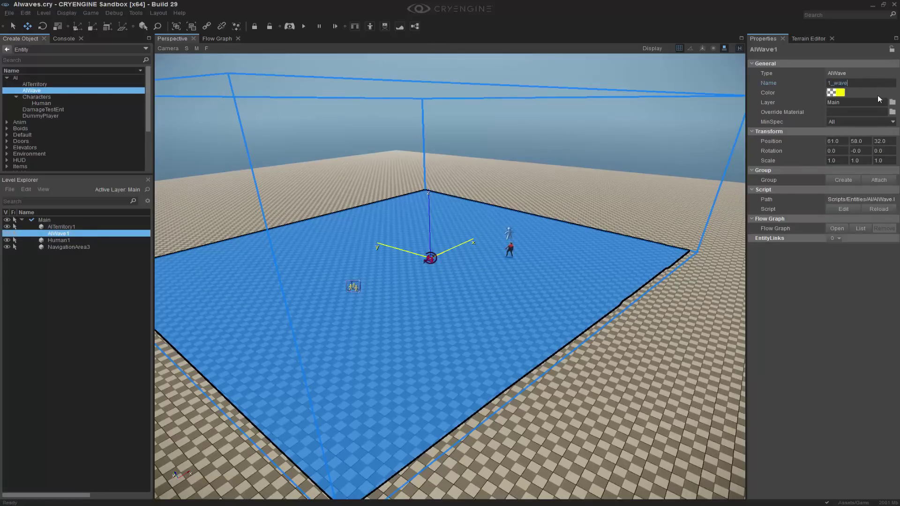
key("Return")
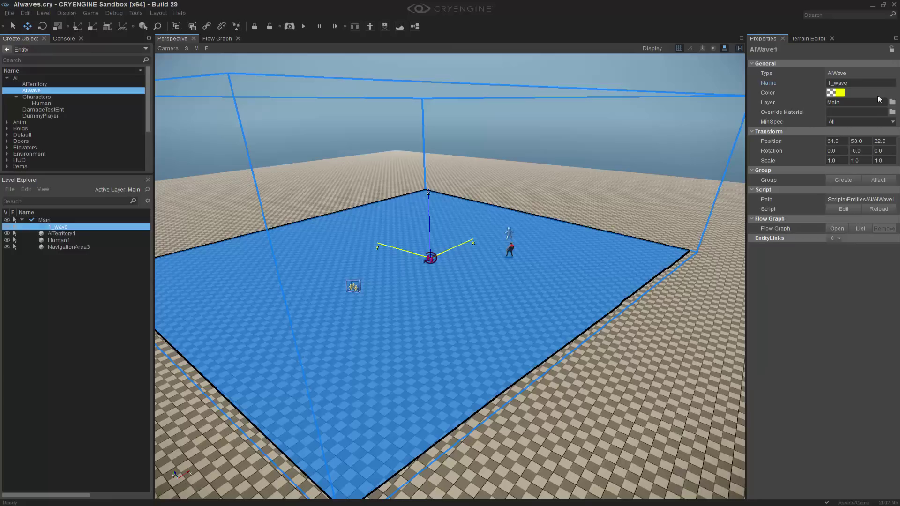
Rename the AITerritory entity as 1_territory
left_click(353, 286)
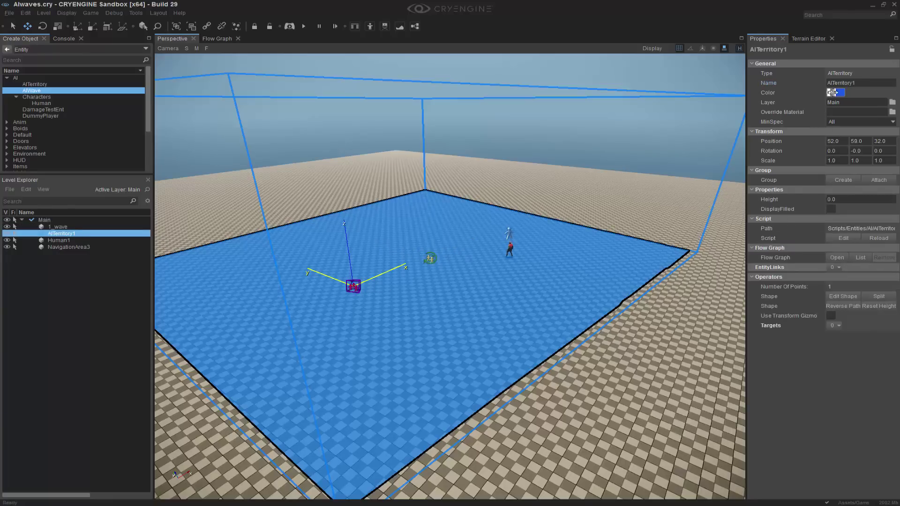
double_click(858, 84)
type("1_t")
key("Return")
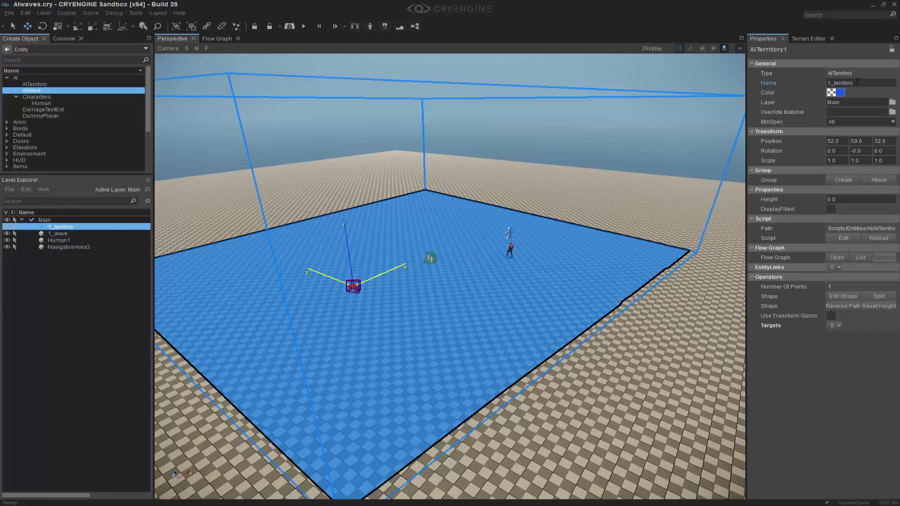
key("w")
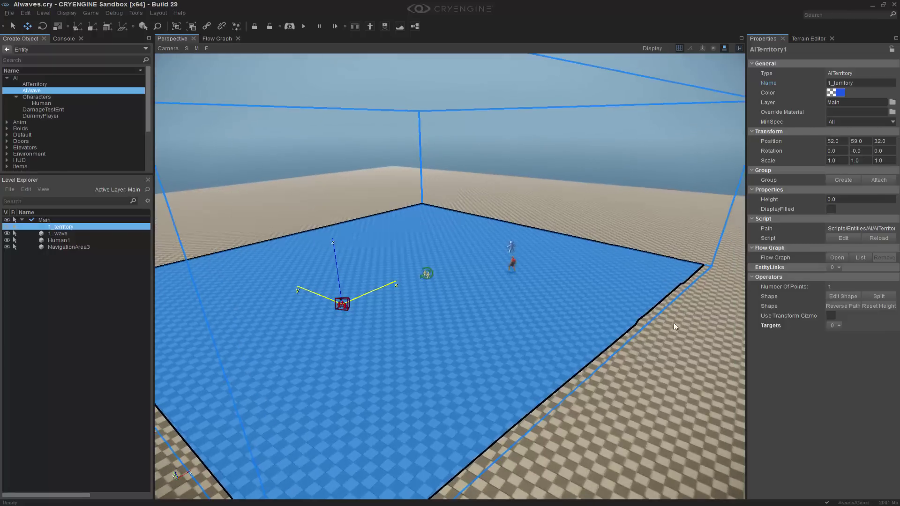
Add an entity link to the 1_territory entity and pick the 1_wave entity as its target
left_click(840, 268)
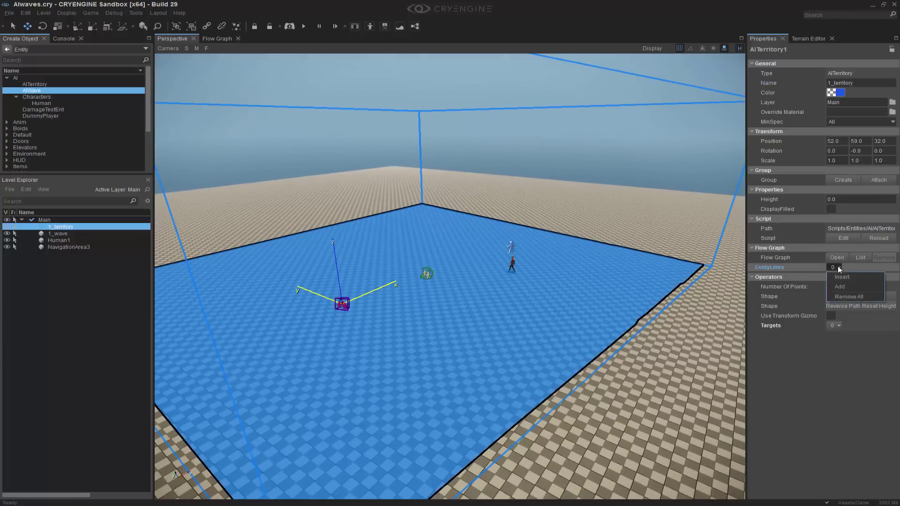
left_click(850, 291)
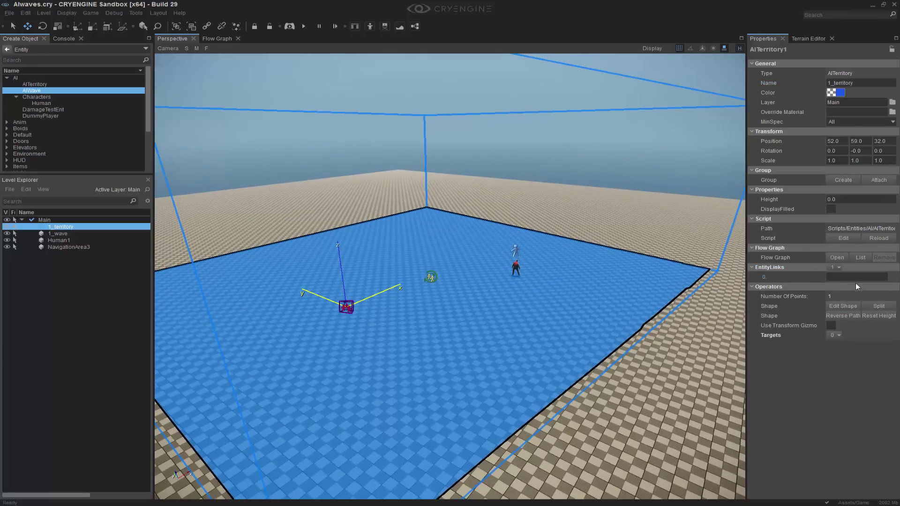
left_click(861, 280)
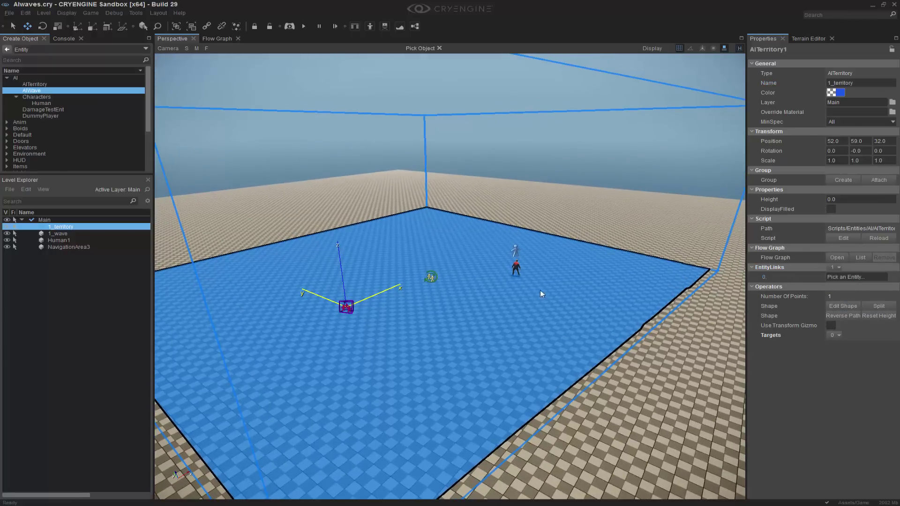
left_click(431, 276)
Assign 1_territory as the Human character's AI territory
scroll(281, 322, "up", 3)
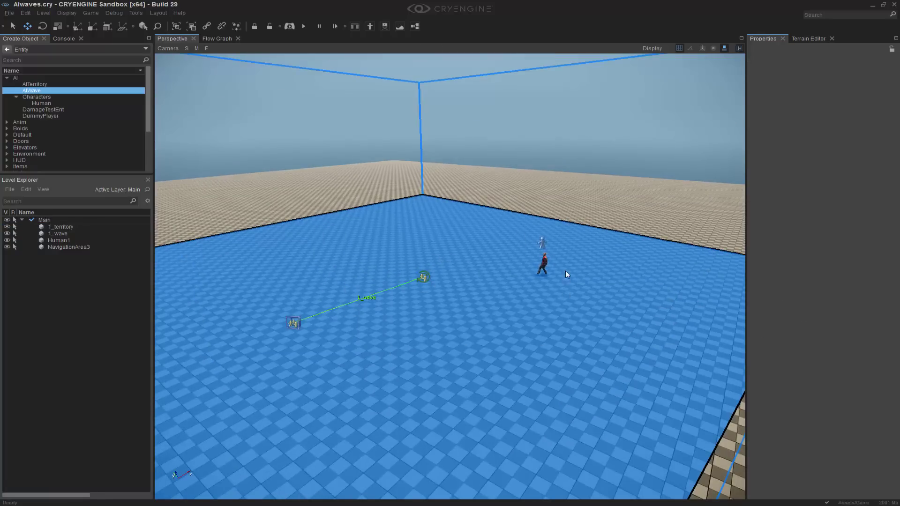
left_click(542, 240)
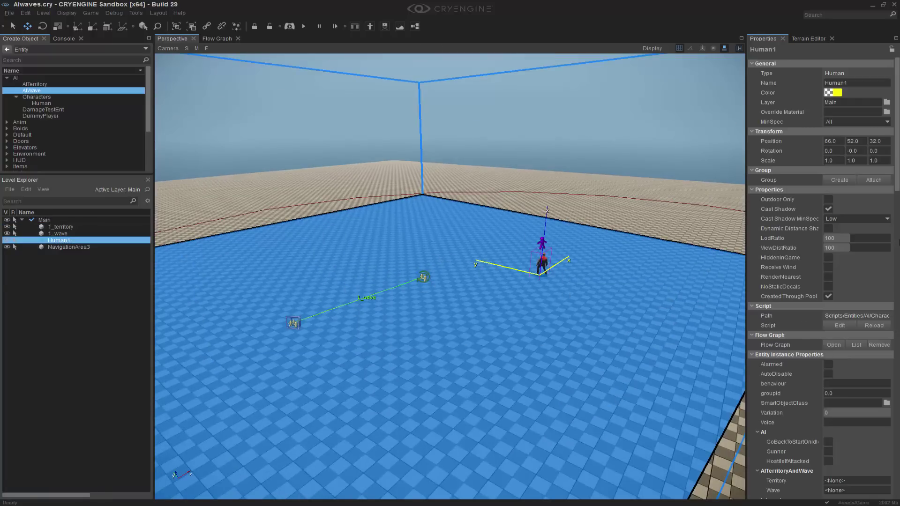
scroll(848, 396, "down", 3)
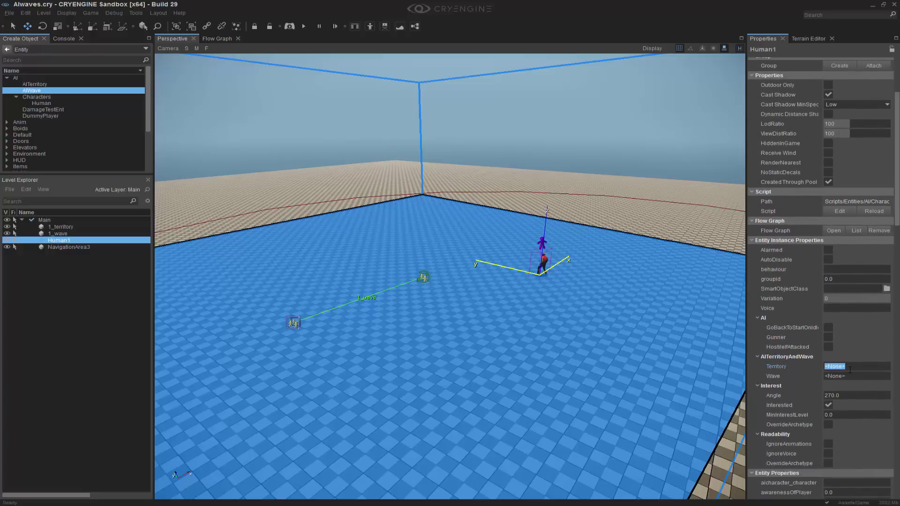
type("1_territory")
left_click(479, 390)
right_click_drag(479, 390, 565, 251)
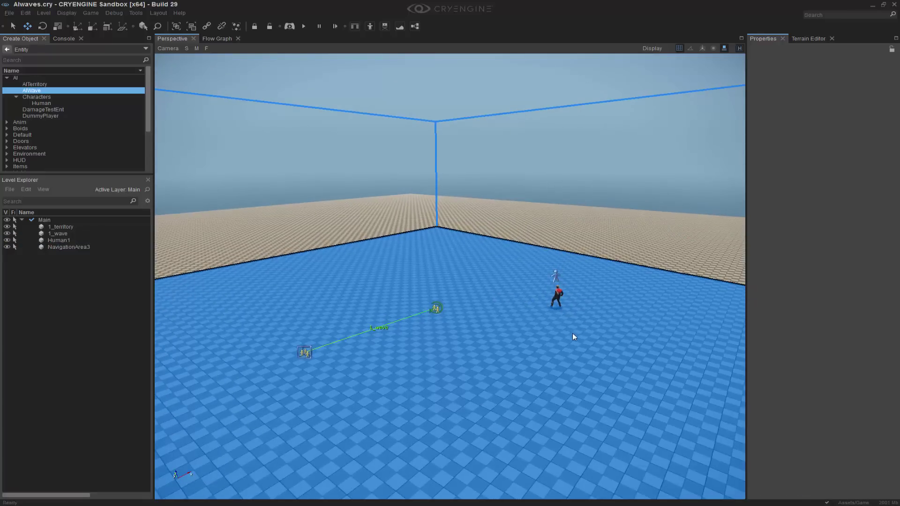
Add the 1_territory and 1_wave entities as nodes to the Human's flow graph and arrange them side by side
left_click(305, 352)
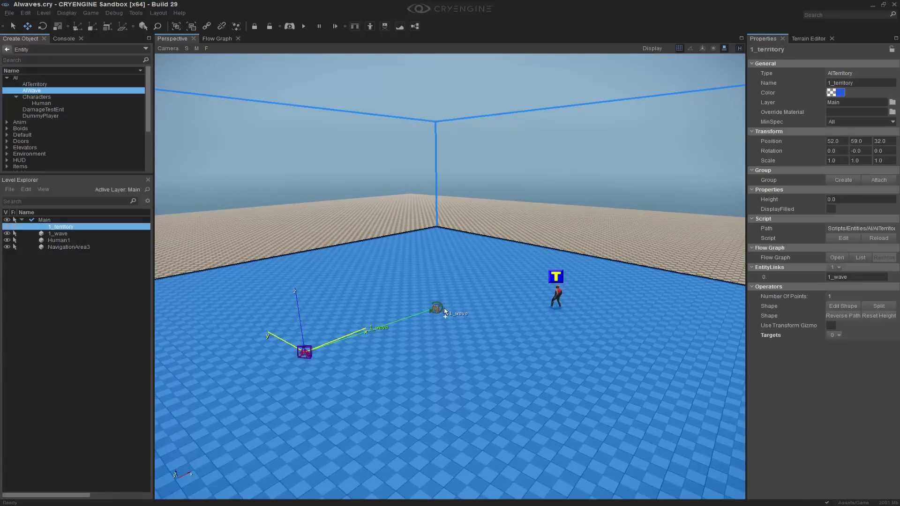
left_click(436, 308, "ctrl")
left_click(218, 39)
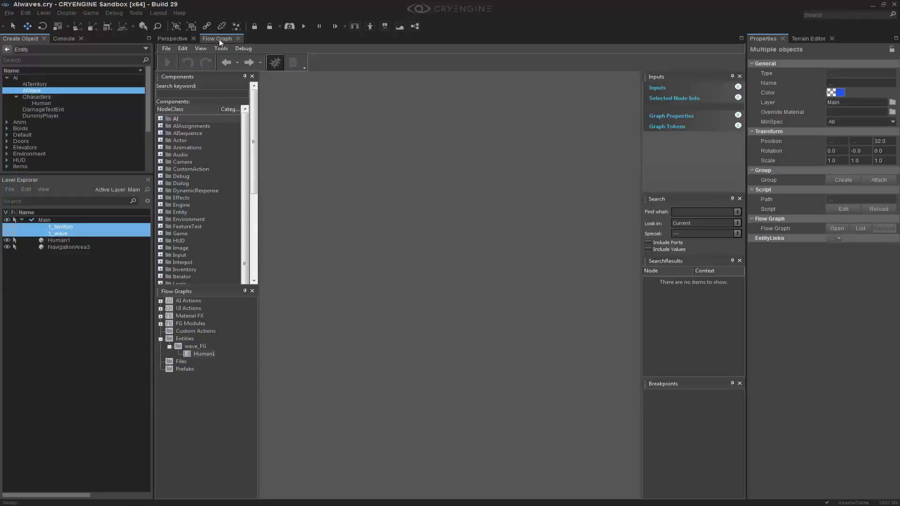
right_click(422, 185)
left_click(449, 203)
left_click(468, 217)
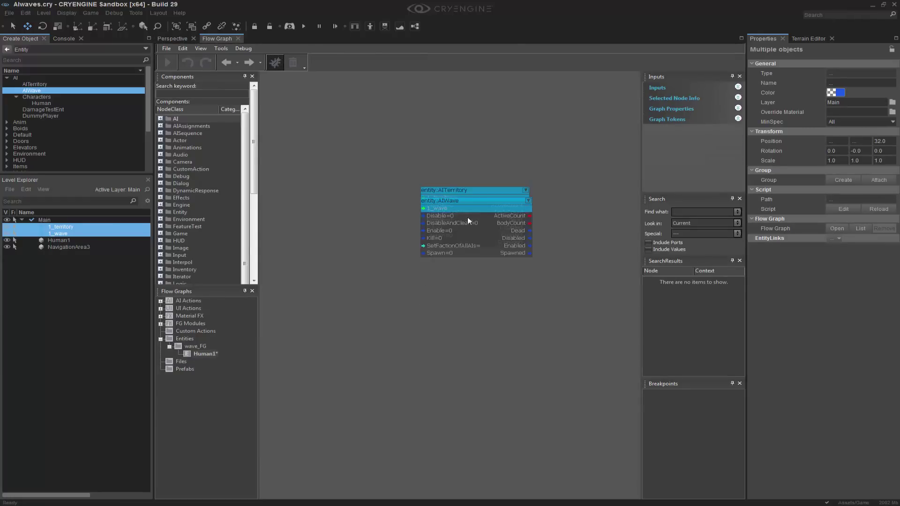
left_click_drag(466, 198, 603, 236)
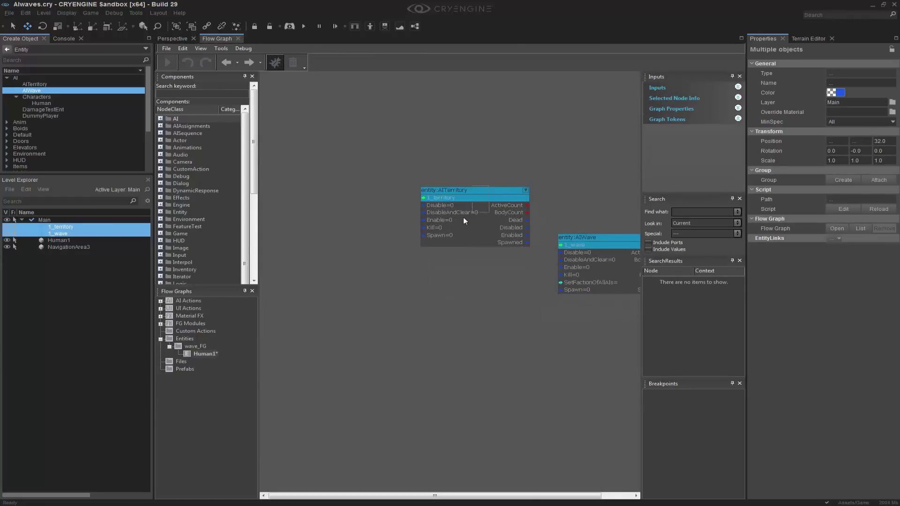
left_click_drag(471, 202, 456, 245)
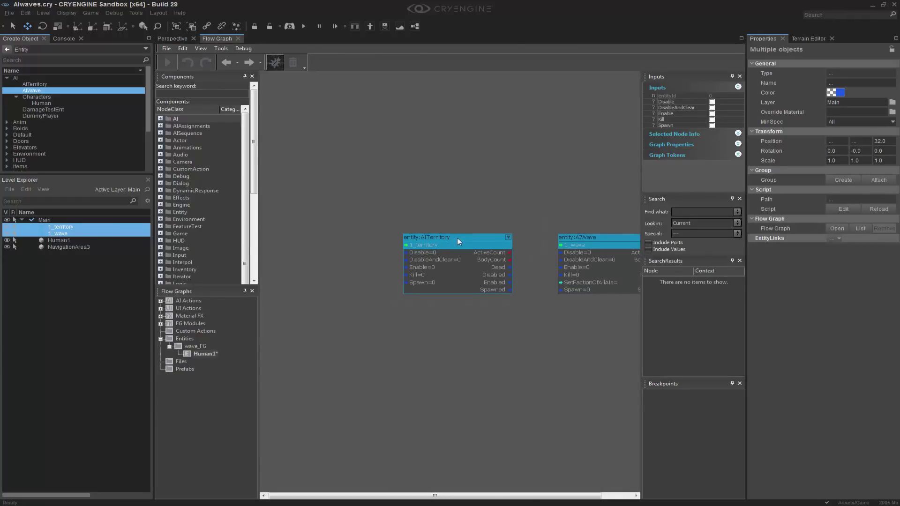
Add a Game:Start node before the AITerritory node and connect its output to the territory's Enable input
left_click(392, 212)
scroll(363, 225, "up", 1)
right_click_drag(362, 224, 424, 193)
left_click_drag(410, 355, 305, 238)
right_click(304, 240)
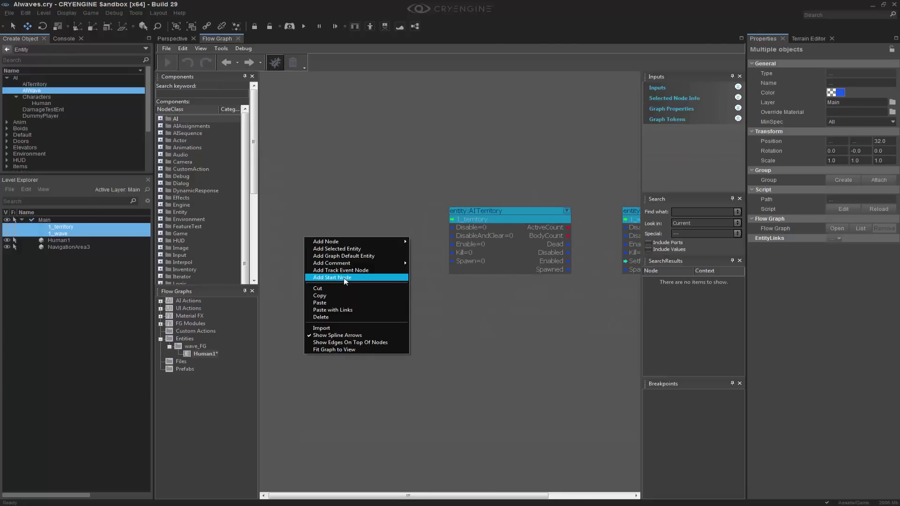
left_click(344, 281)
left_click_drag(363, 242, 449, 245)
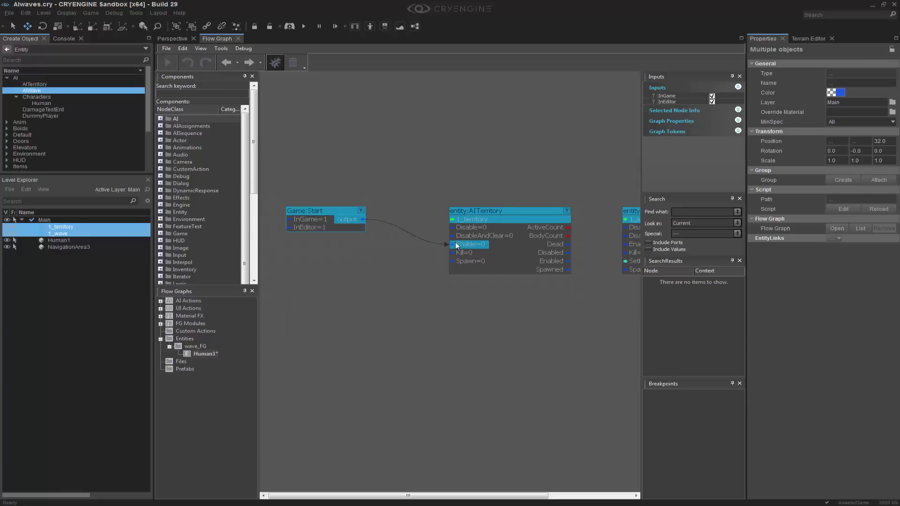
Connect the AITerritory node's Enabled output to the AIWave node's Enable and Spawn inputs
right_click_drag(375, 338, 309, 332)
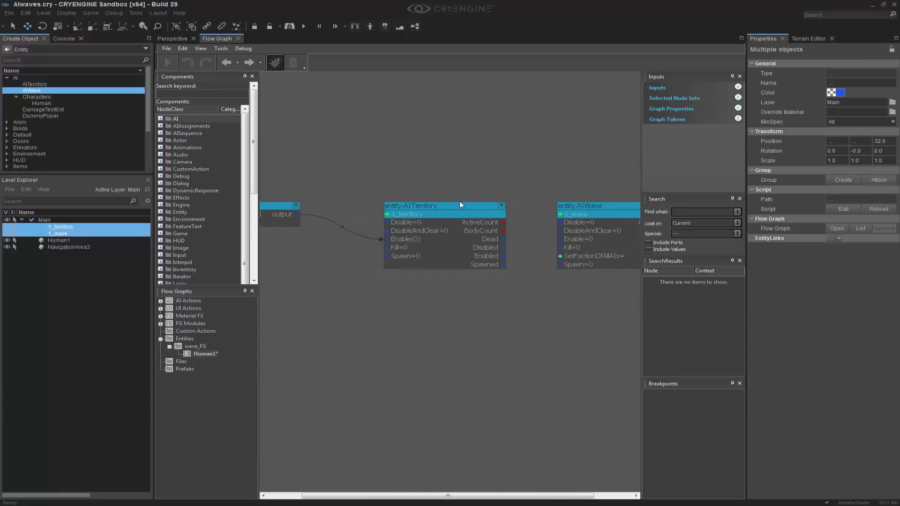
right_click_drag(530, 309, 422, 292)
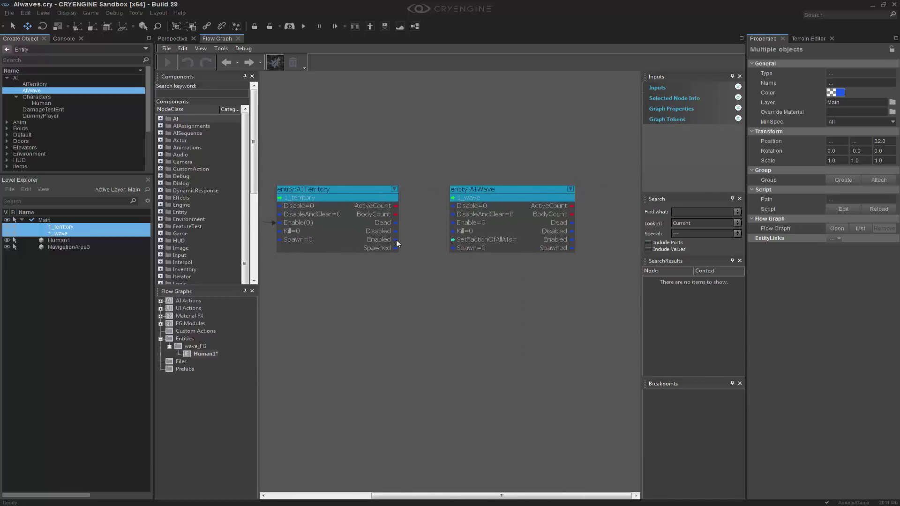
left_click_drag(396, 240, 474, 222)
left_click(442, 306)
scroll(480, 303, "down", 2)
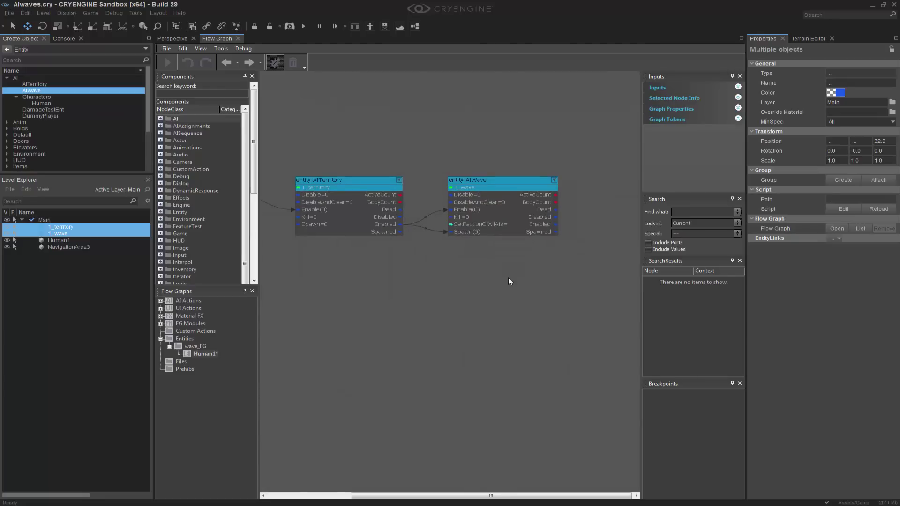
Insert a Logic:Any node on the link to the wave's Spawn input, and connect the wave's Dead output to in2
right_click_drag(510, 281, 497, 266)
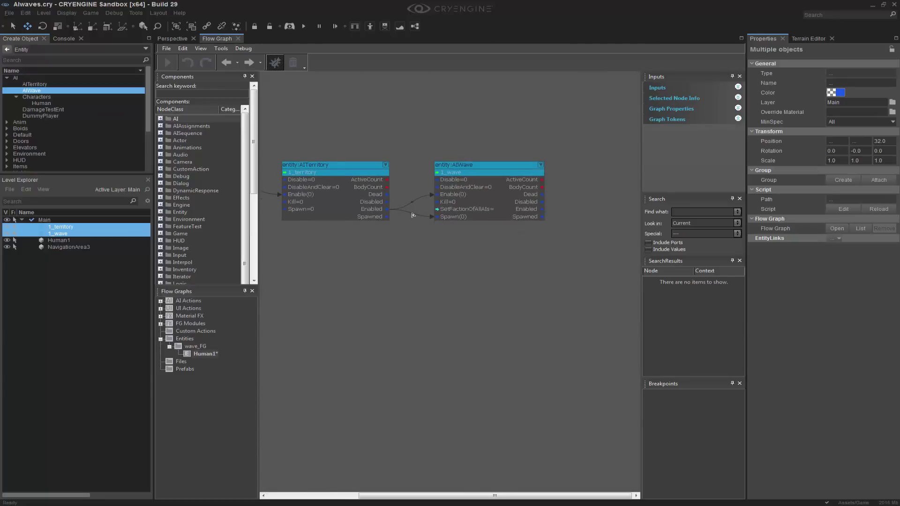
right_click(413, 215)
left_click(438, 244)
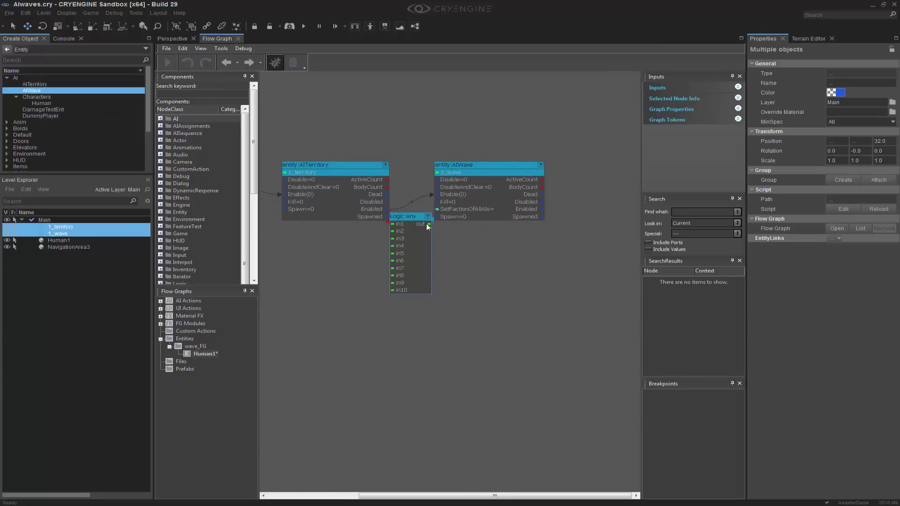
left_click_drag(414, 216, 450, 276)
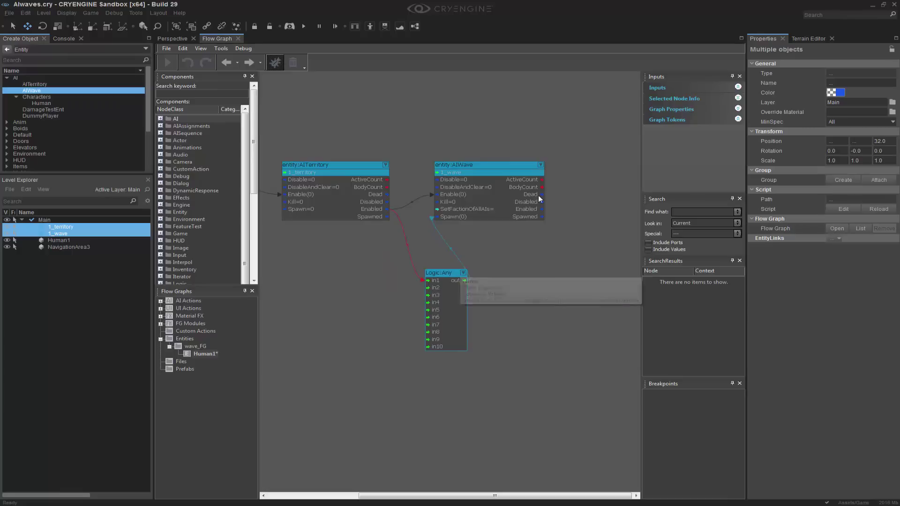
left_click_drag(543, 195, 436, 288)
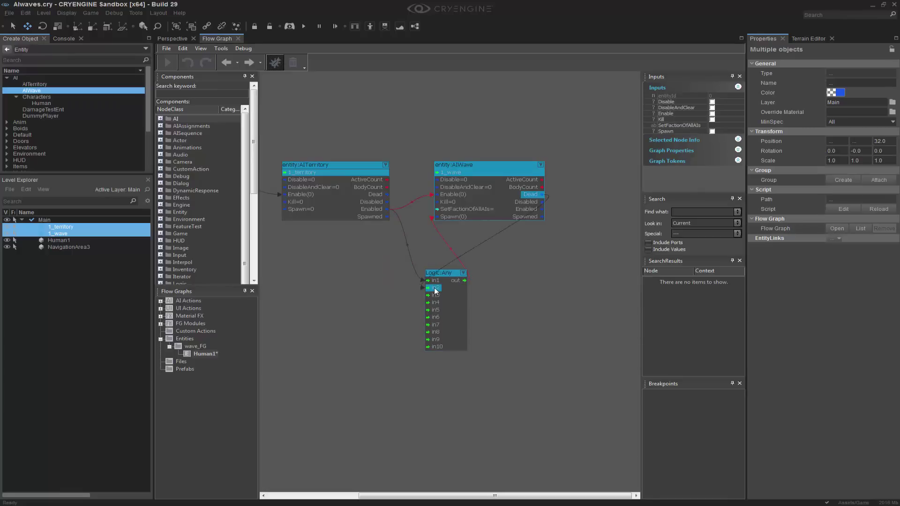
Insert a Time:Delay node on the link from the wave's Dead output to Logic:Any, and set its delay to 2
right_click(485, 241)
left_click(505, 267)
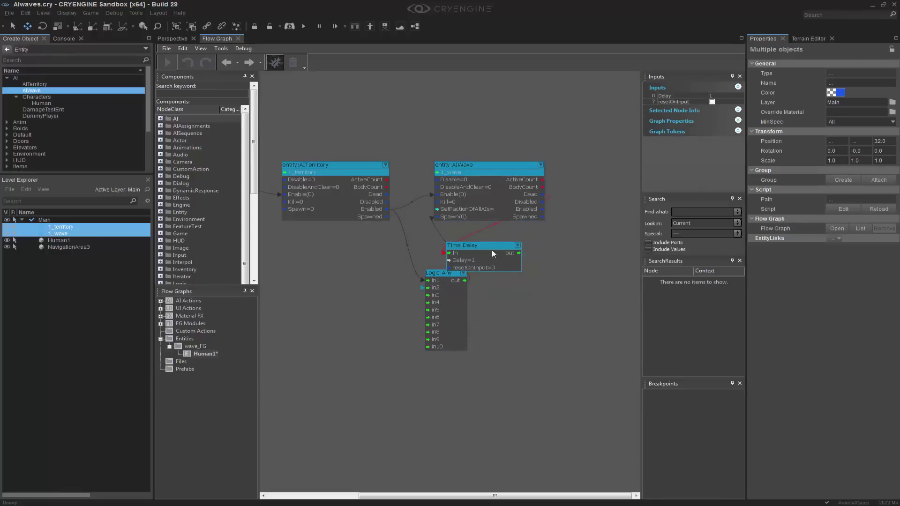
left_click_drag(491, 250, 531, 269)
left_click_drag(446, 278, 390, 248)
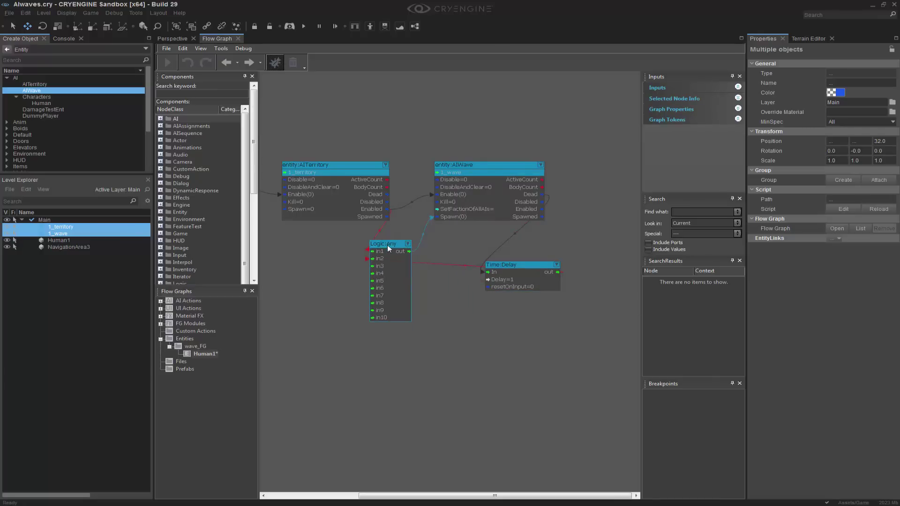
left_click_drag(500, 264, 529, 246)
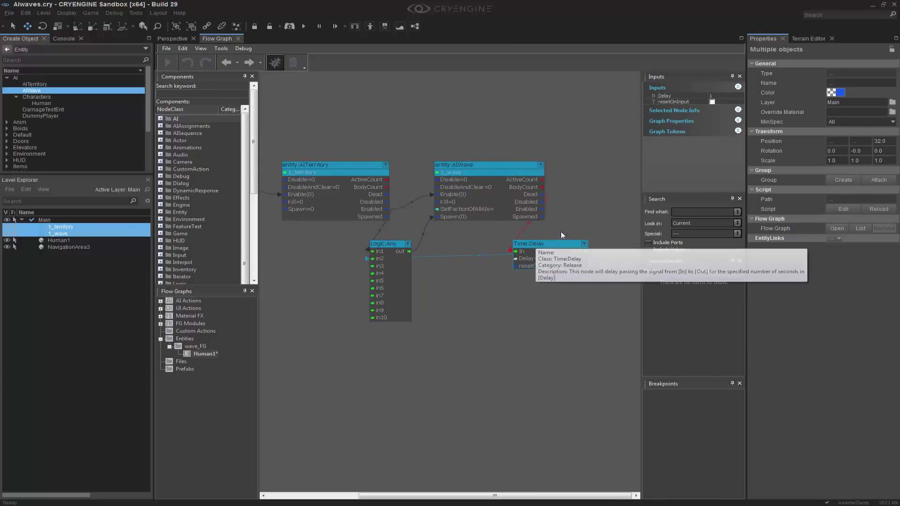
left_click(725, 96)
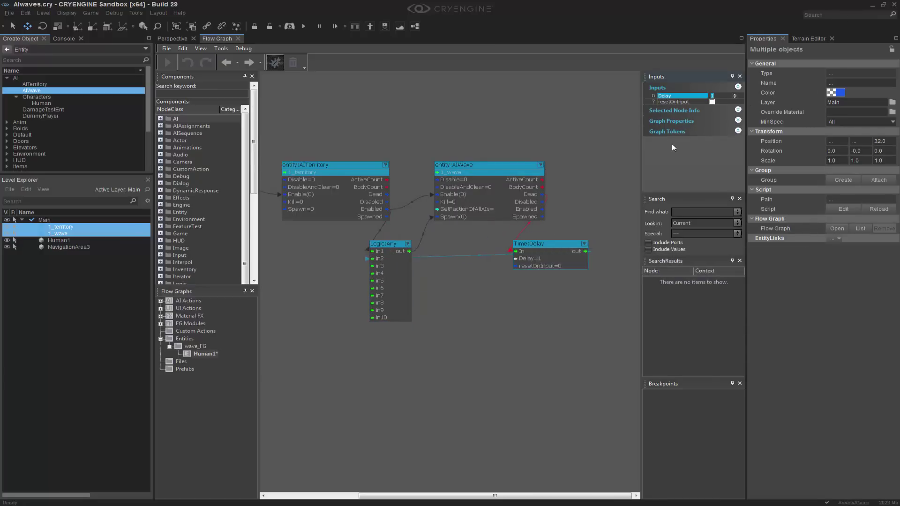
left_click(471, 295)
Spread out the Game:Start, AITerritory, AIWave, Logic:Any and Time:Delay nodes for a tidier graph layout
scroll(302, 241, "down", 2)
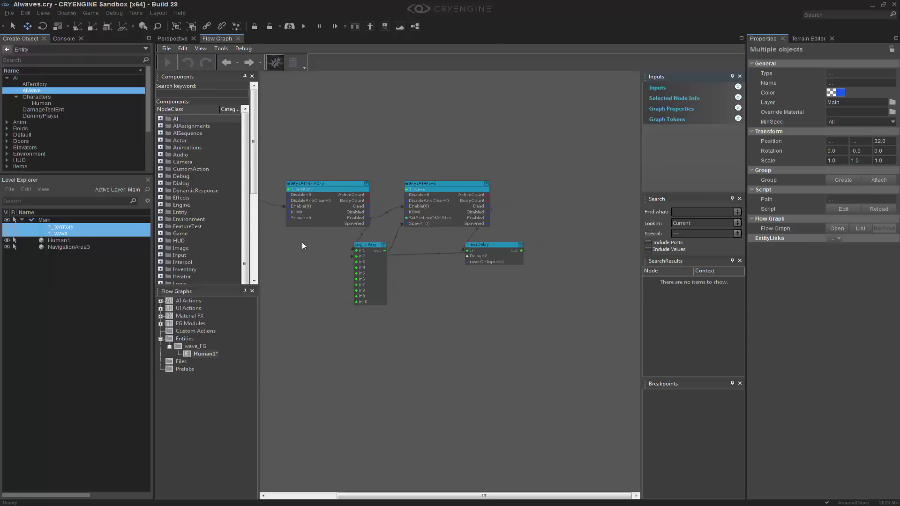
right_click_drag(302, 242, 477, 215)
left_click_drag(472, 171, 432, 171)
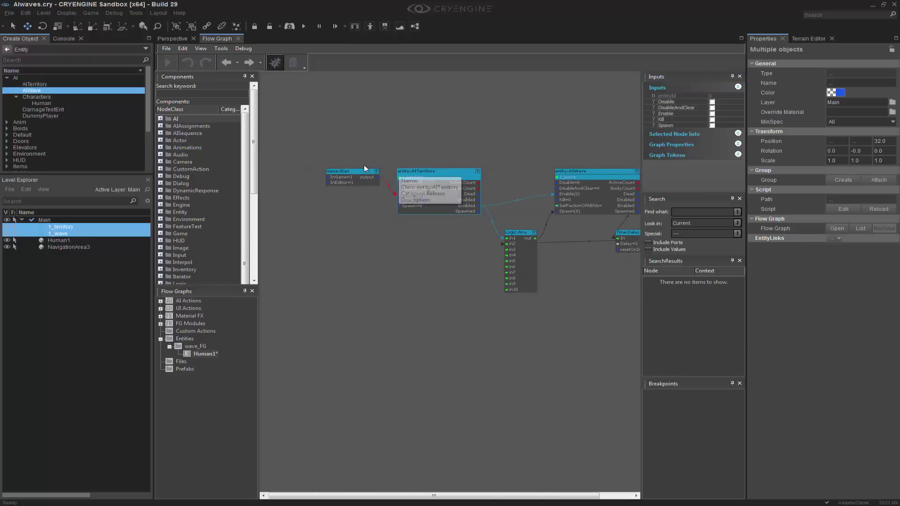
left_click_drag(367, 172, 359, 172)
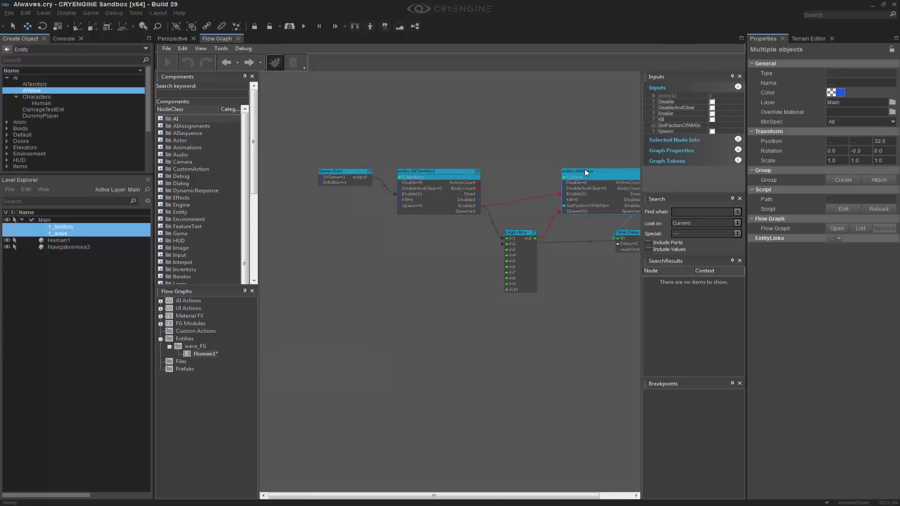
right_click_drag(584, 168, 496, 169)
left_click(618, 243)
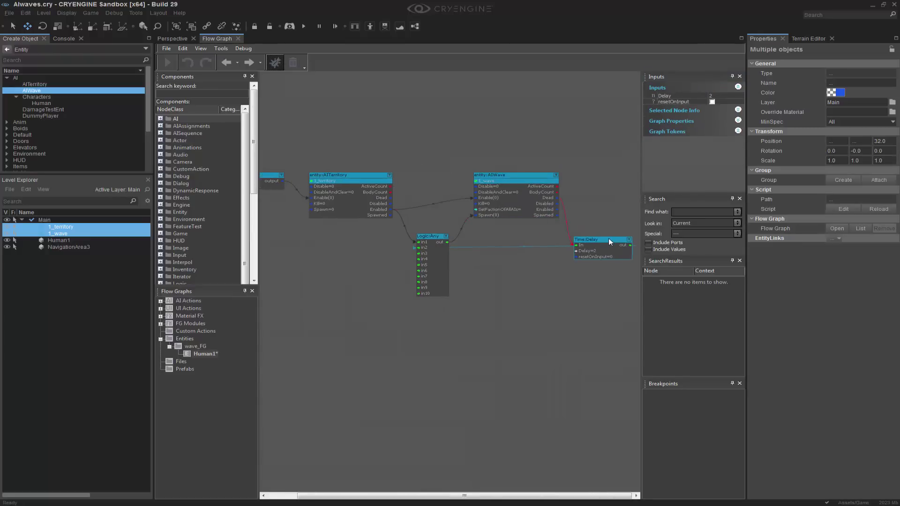
left_click_drag(431, 237, 436, 231)
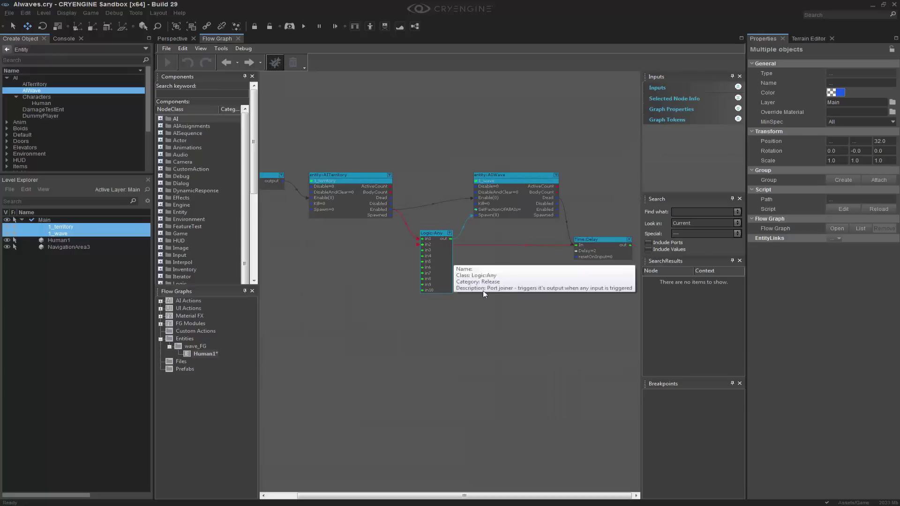
Add a comment box titled WAVES MECHANIC and place it over the Game:Start node
scroll(562, 342, "down", 1)
right_click(469, 180)
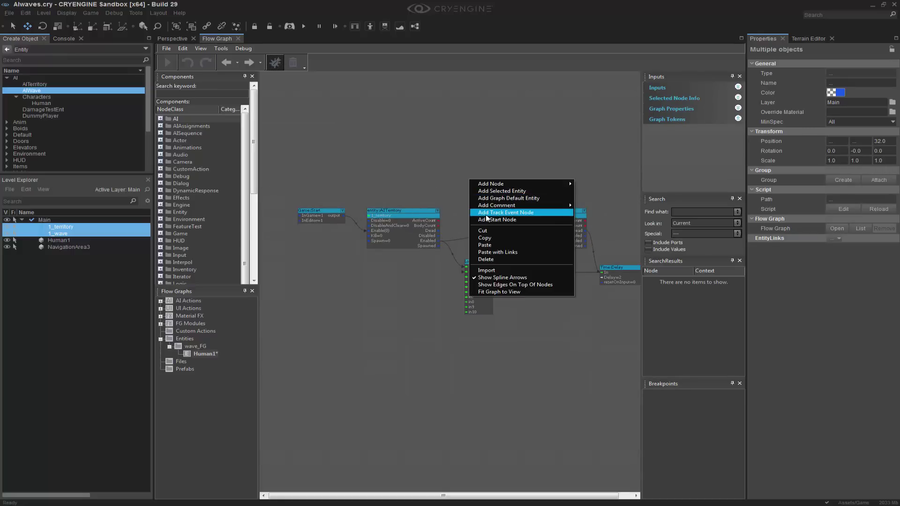
mouse_move(539, 206)
left_click(605, 214)
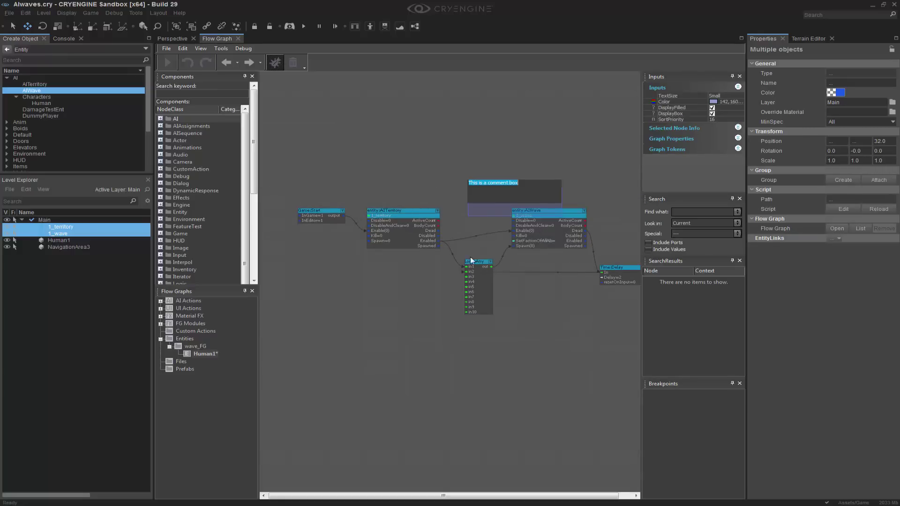
type("WAVES MECHANIC")
key("Return")
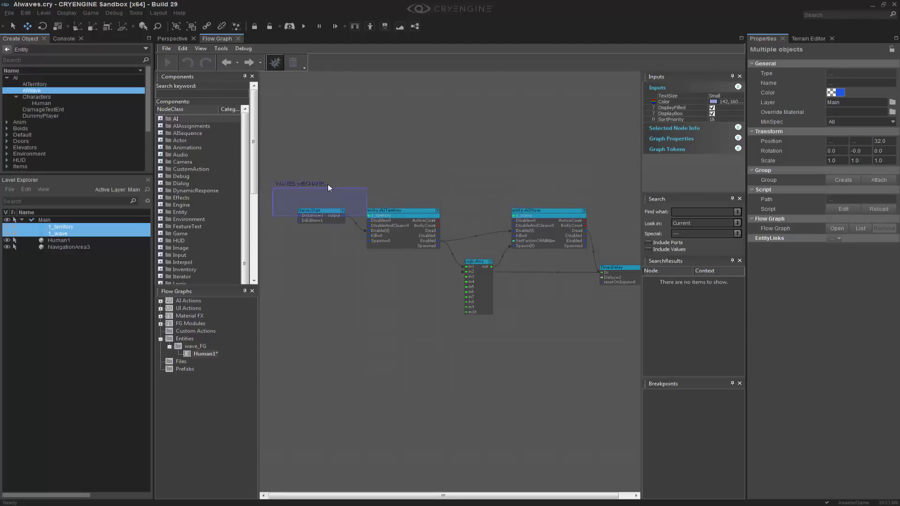
Change the WAVES MECHANIC comment box's color to white
left_click(713, 102)
left_click(713, 102)
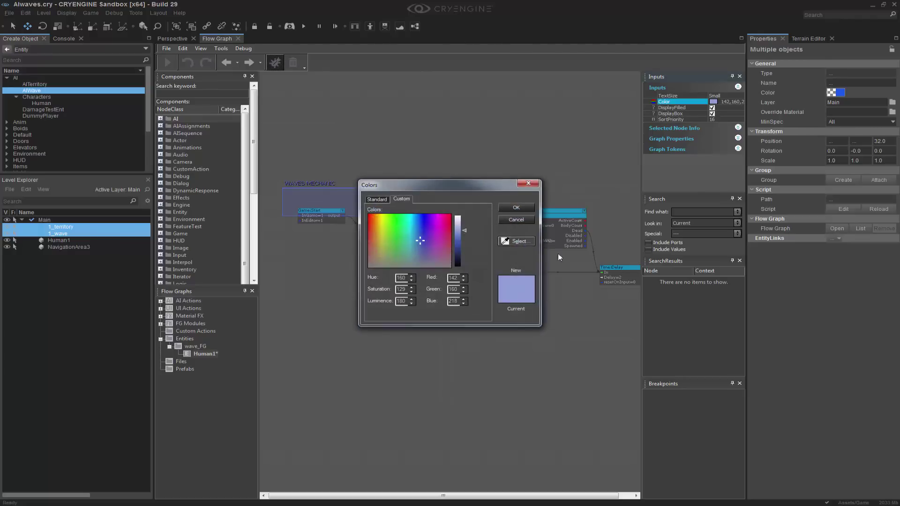
left_click_drag(464, 225, 468, 210)
left_click(527, 208)
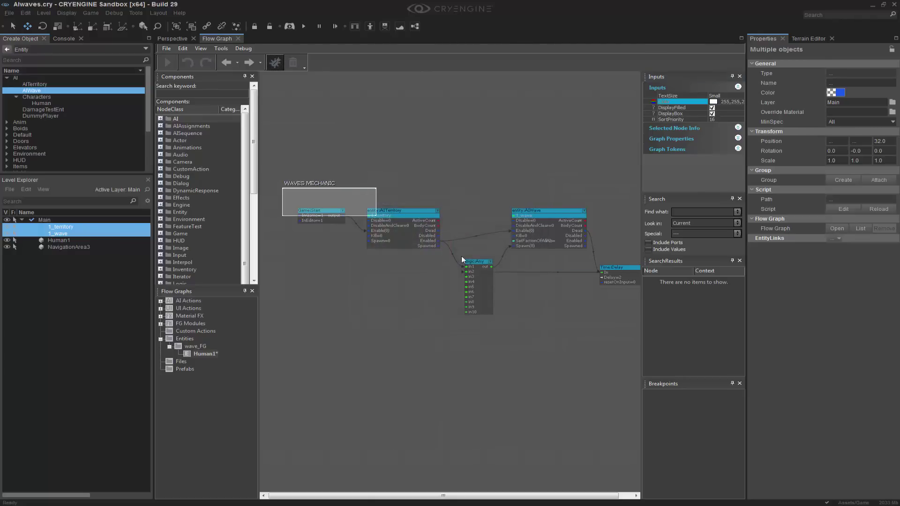
Enlarge the WAVES MECHANIC comment box so it encloses all the flow graph nodes
right_click_drag(492, 250, 483, 247)
scroll(478, 237, "down", 1)
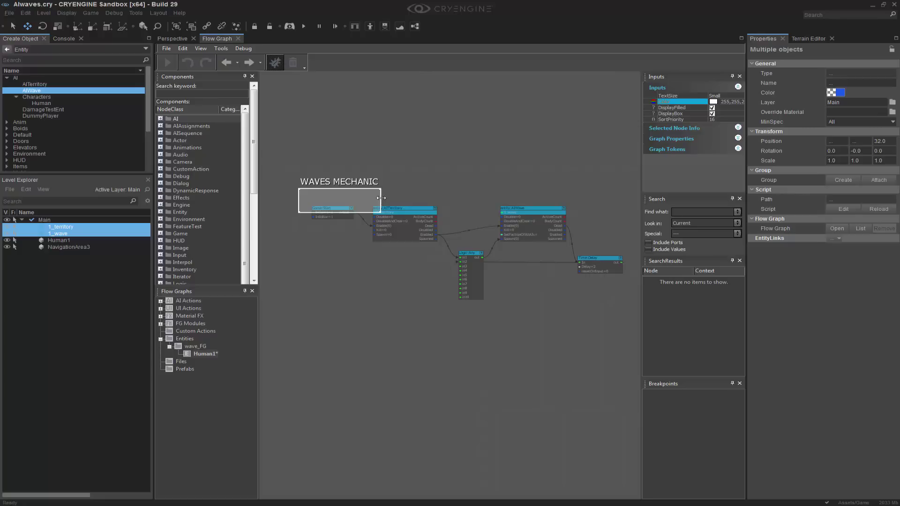
left_click_drag(381, 197, 620, 314)
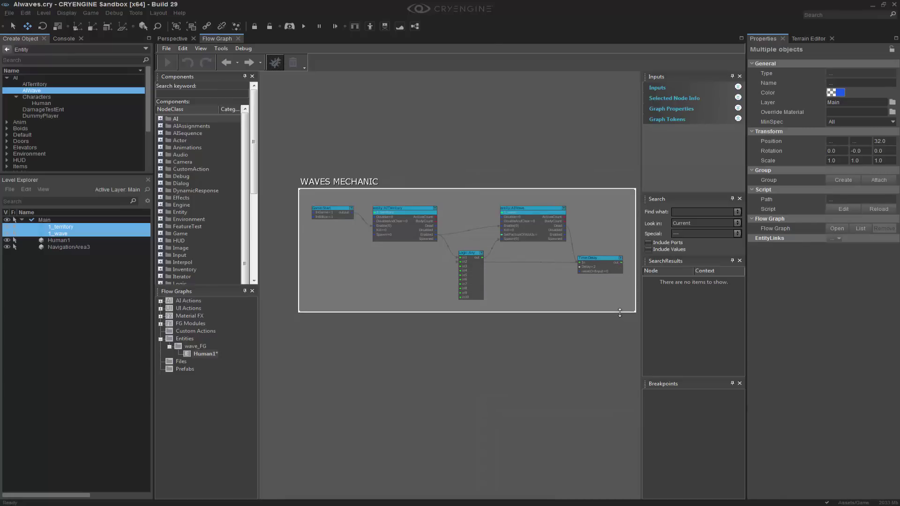
Dock the Flow Graph window beneath the Perspective viewport with the whole WAVES MECHANIC graph in view
left_click(238, 38)
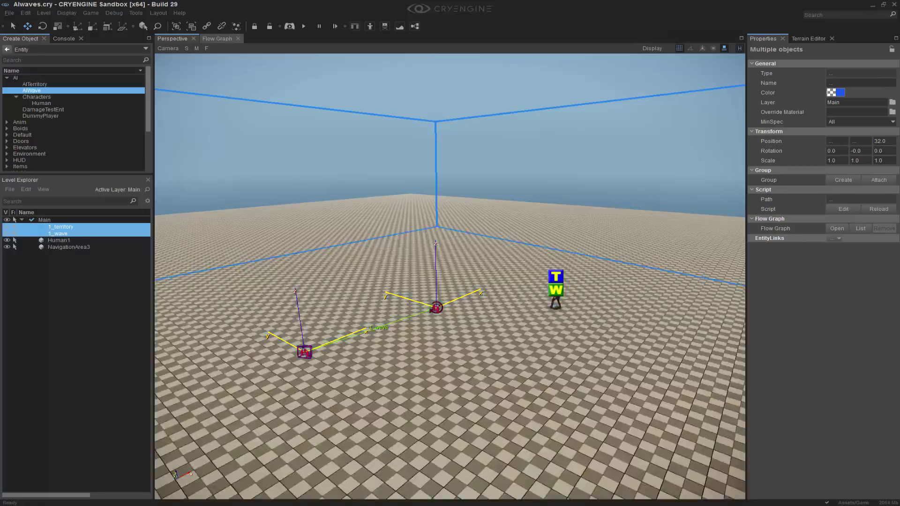
left_click_drag(499, 381, 478, 437)
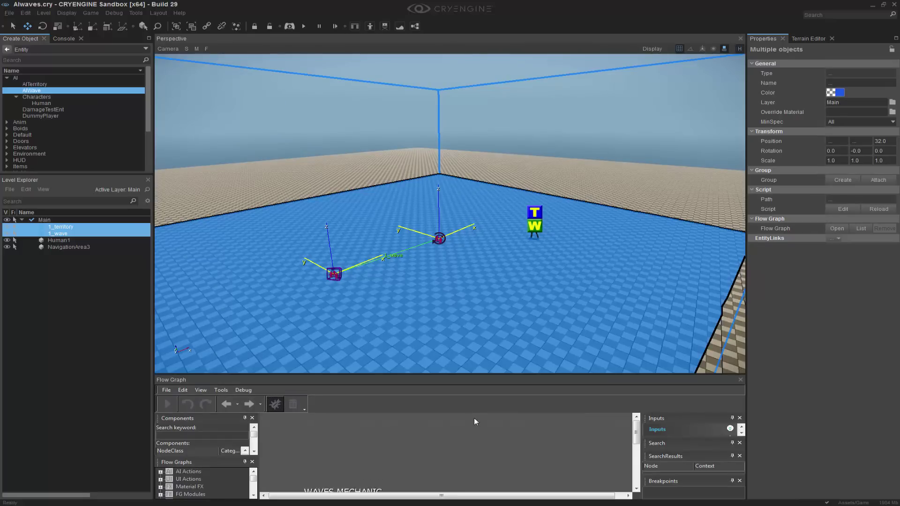
scroll(473, 419, "down", 3)
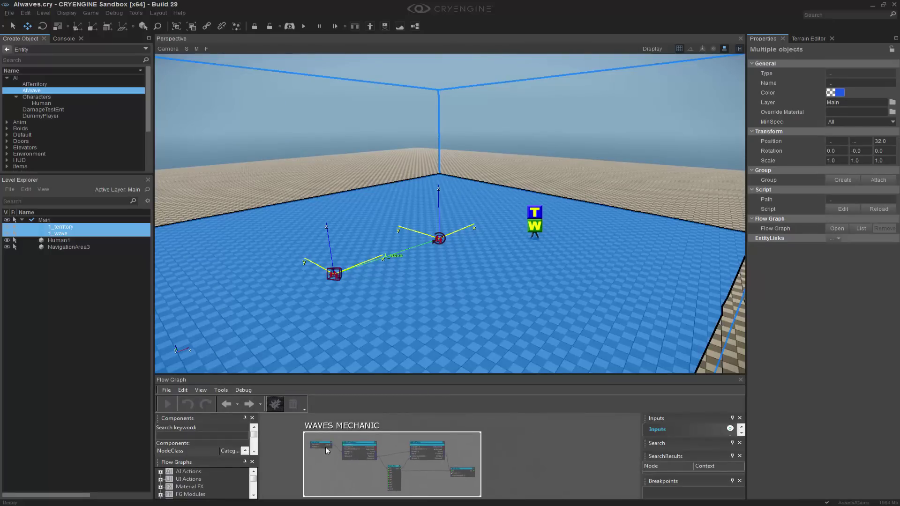
Run the level in game mode near the spawn area and shoot the first spawned Human
right_click_drag(511, 245, 379, 505)
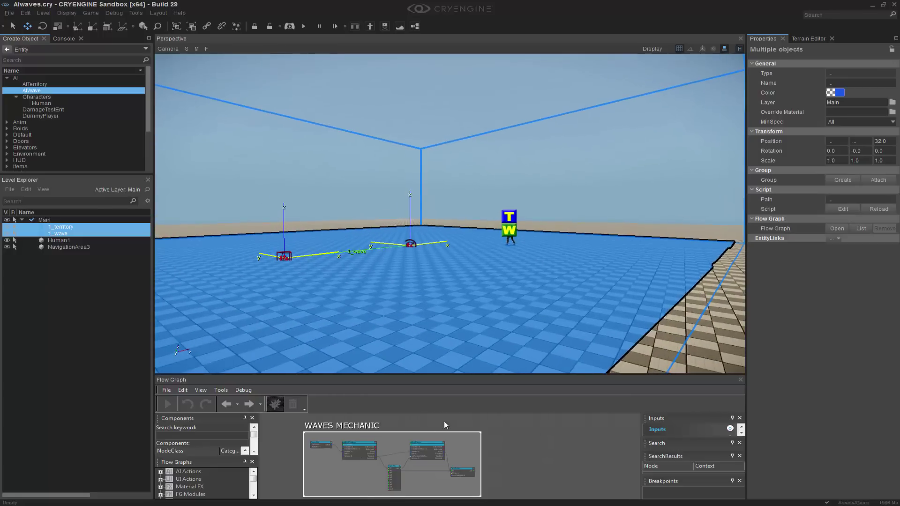
right_click_drag(562, 269, 567, 269)
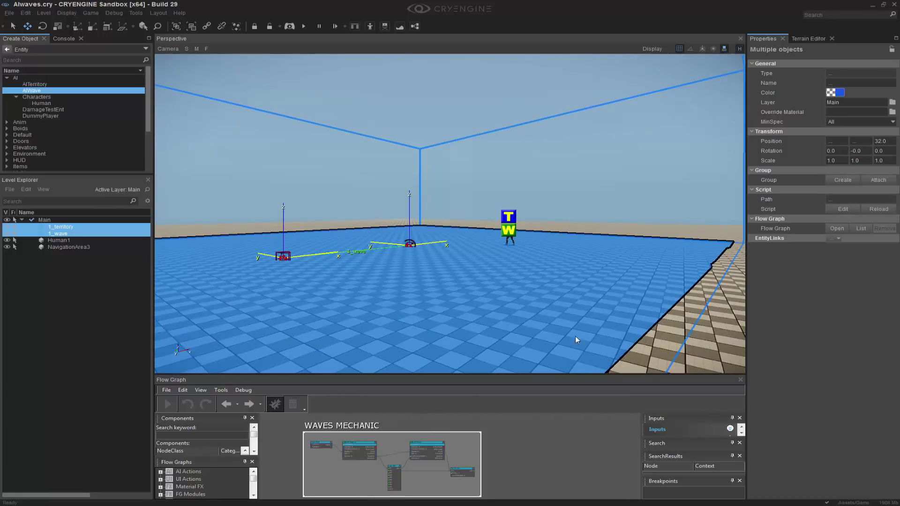
right_click_drag(469, 284, 494, 269)
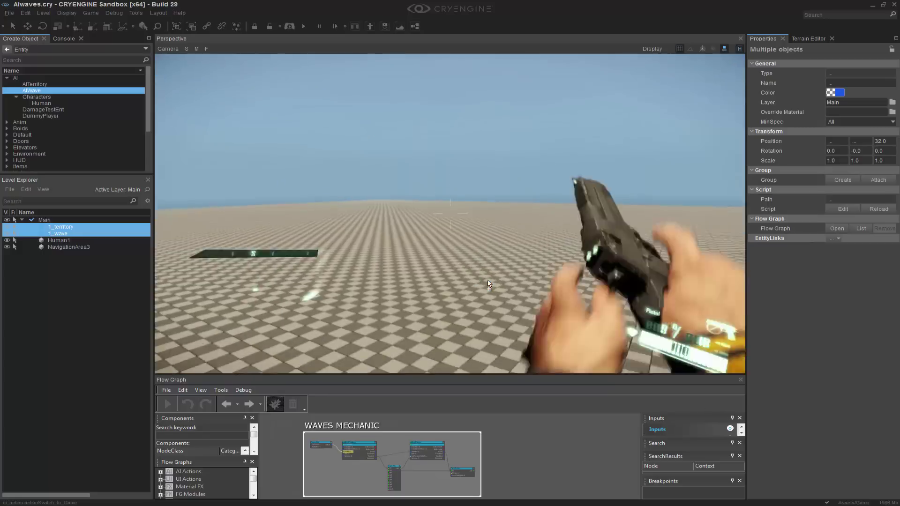
left_click(451, 214)
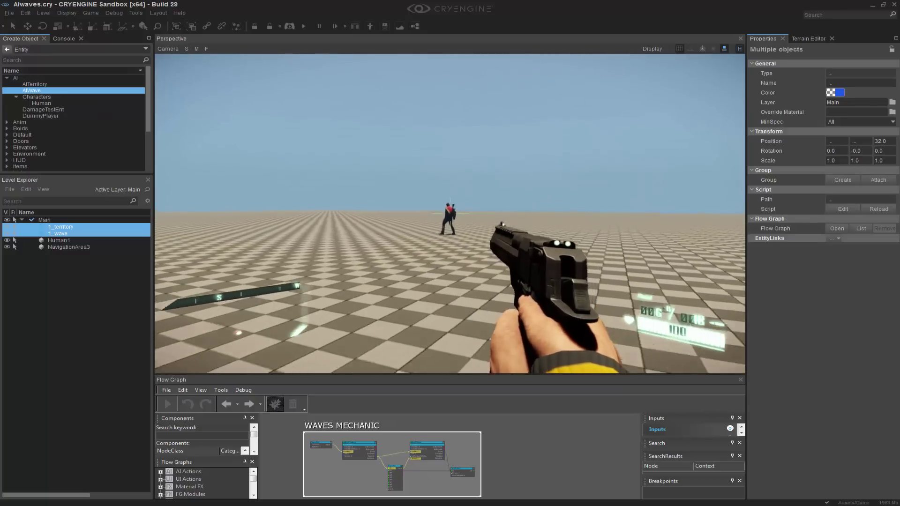
left_click(450, 214)
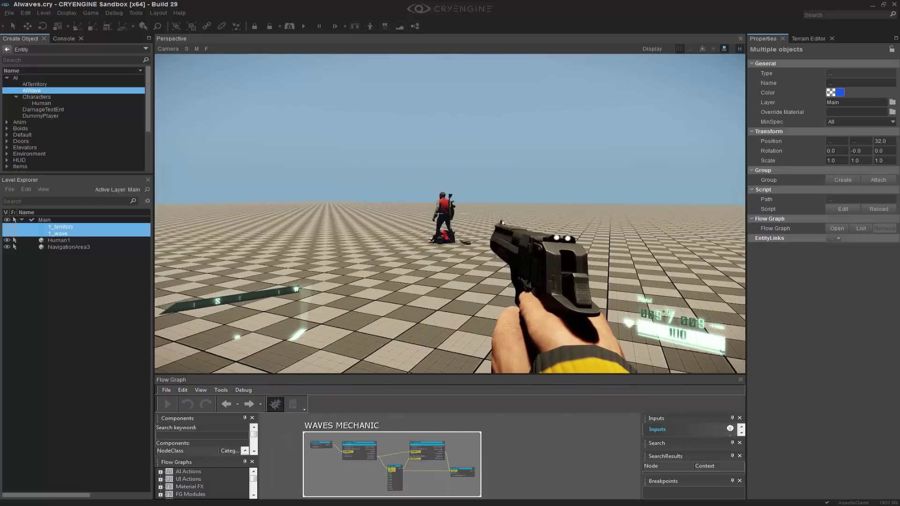
Shoot the respawned Humans, reloading the pistol in between, to test the wave's respawning, and exit game mode
left_click(450, 214)
left_click(450, 213)
left_click(450, 213)
key("v")
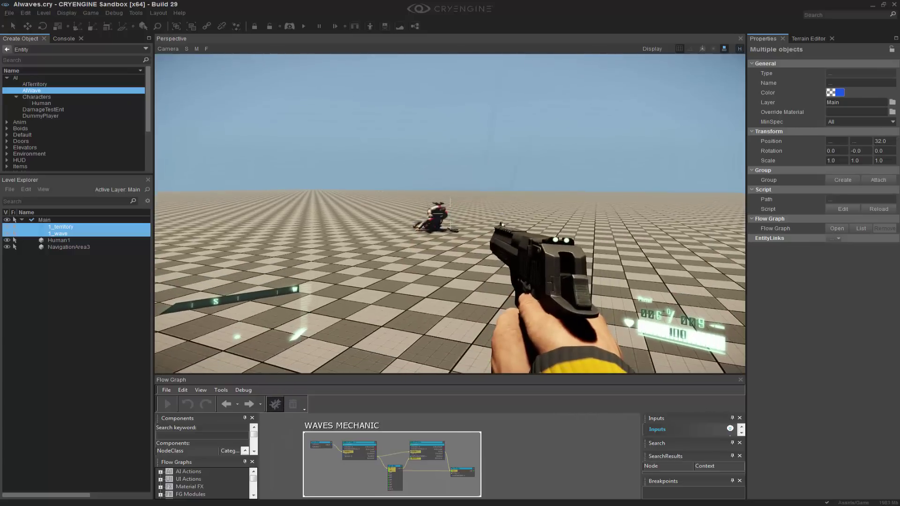
key("r")
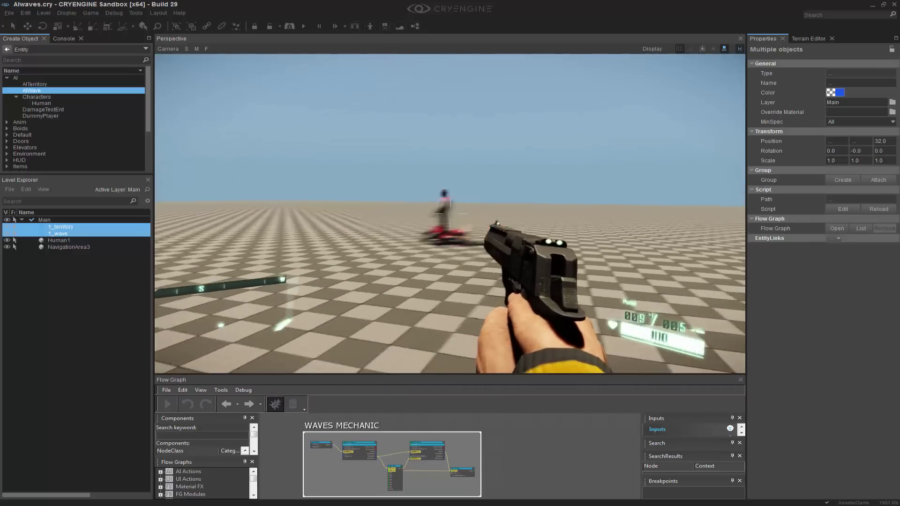
left_click(450, 214)
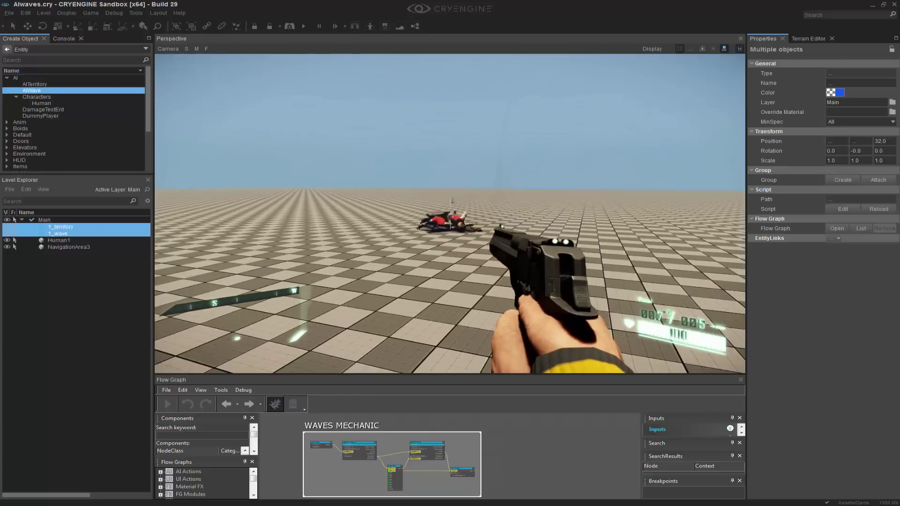
key("Escape")
Clear the selection of 1_territory and 1_wave in the level
right_click_drag(657, 329, 630, 286)
left_click(626, 290)
scroll(626, 290, "up", 2)
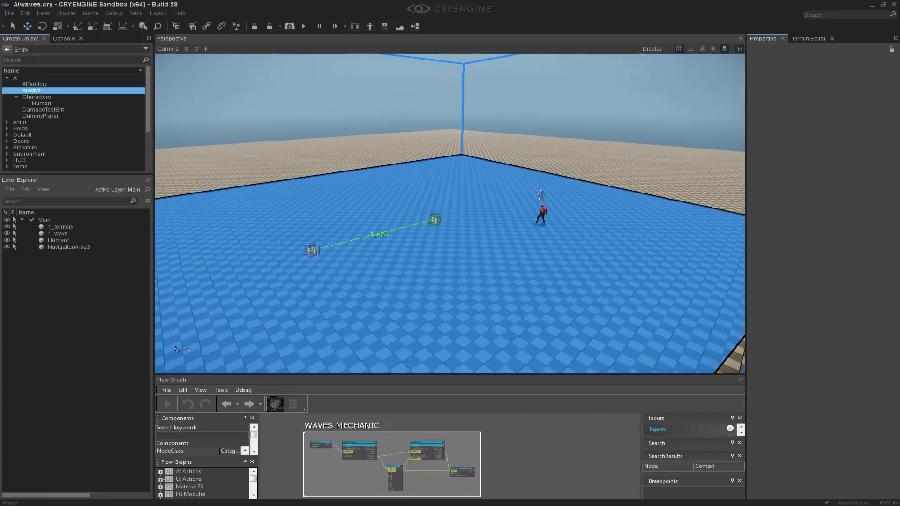